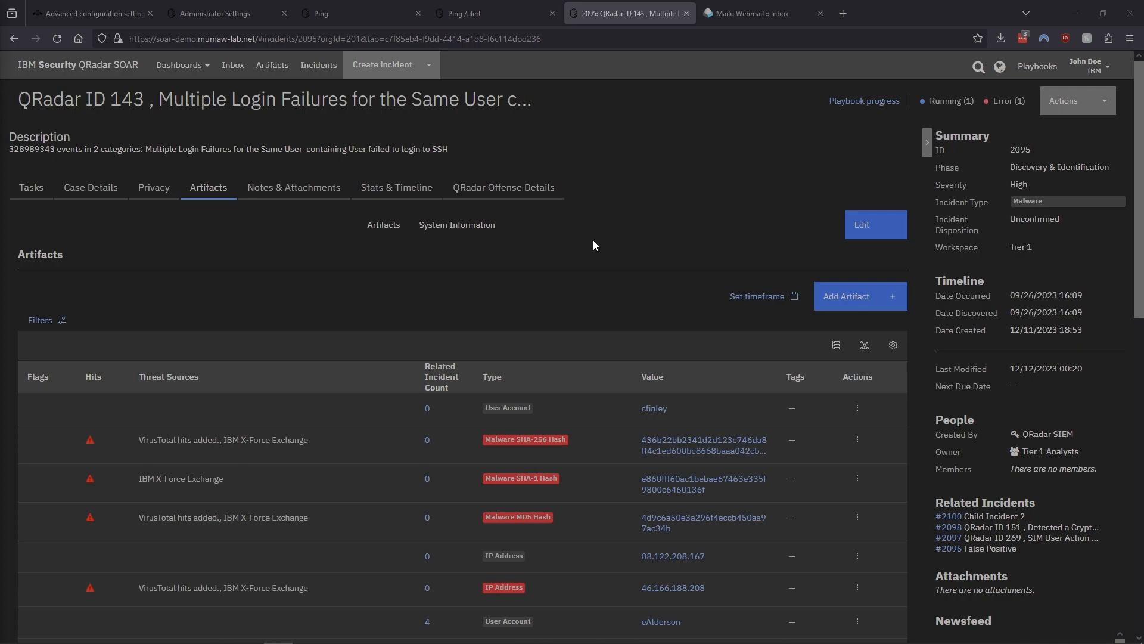
Open the Ping playbook and inspect the Network Utilities: Local Shell Command node's inputs
click(338, 16)
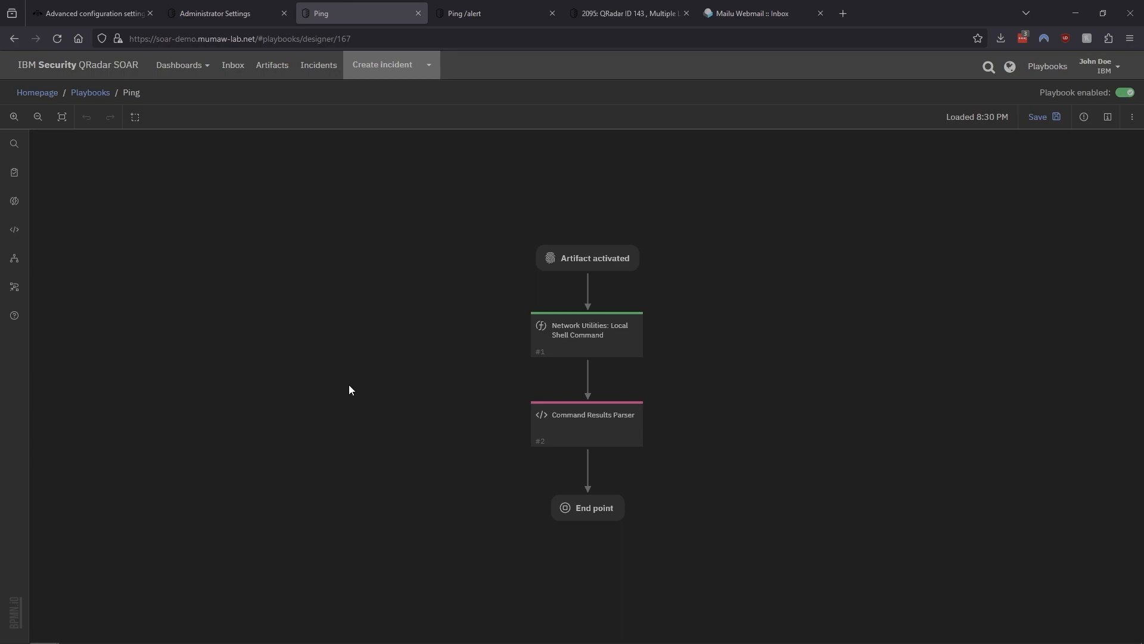
click(602, 342)
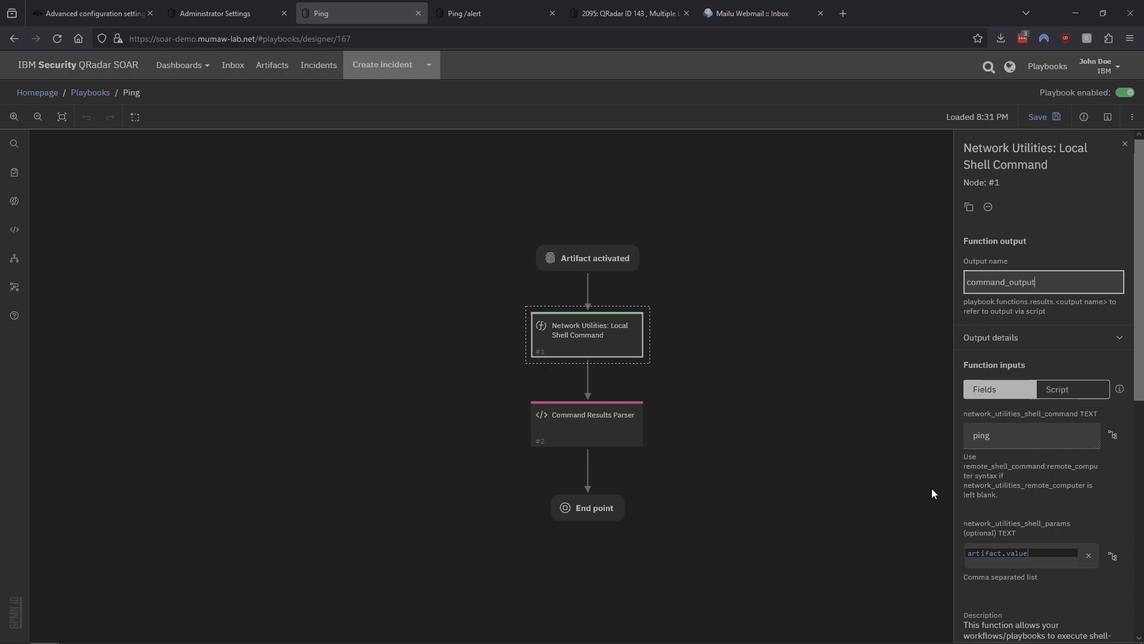
Run the Ping action on the 46.166.188.208 IP address artifact of the incident
click(627, 13)
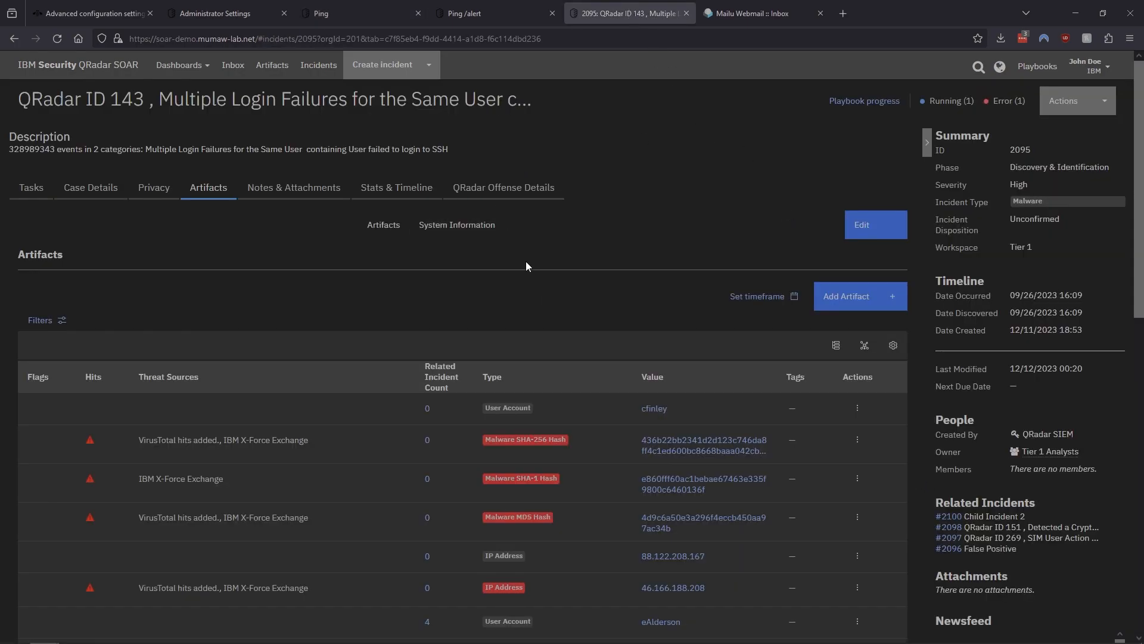
scroll(712, 333, down, 2)
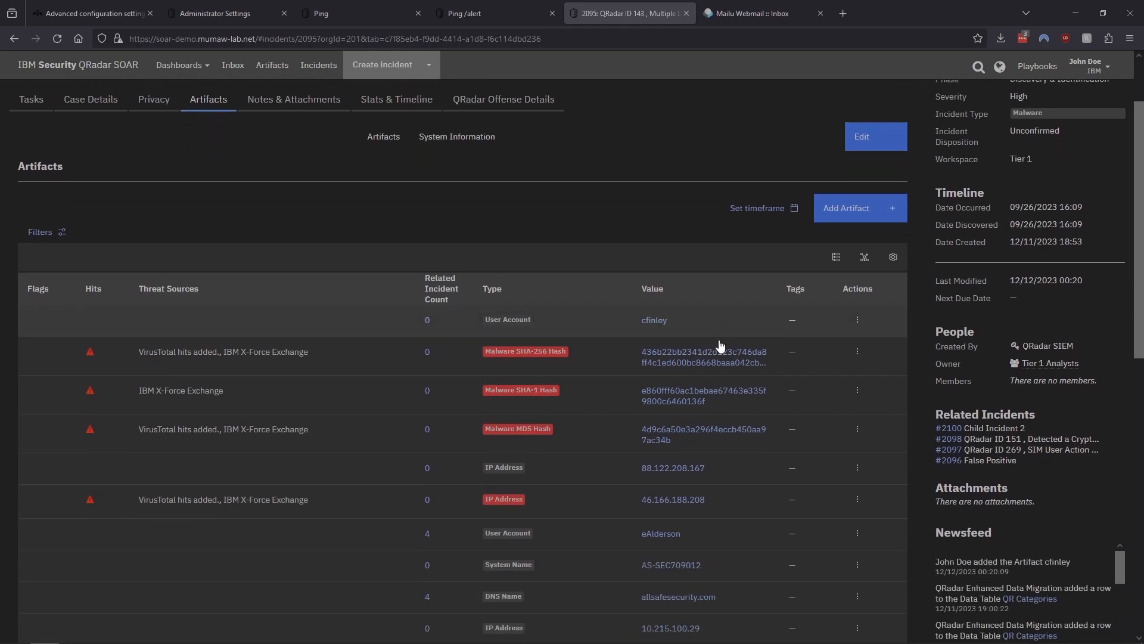
click(857, 466)
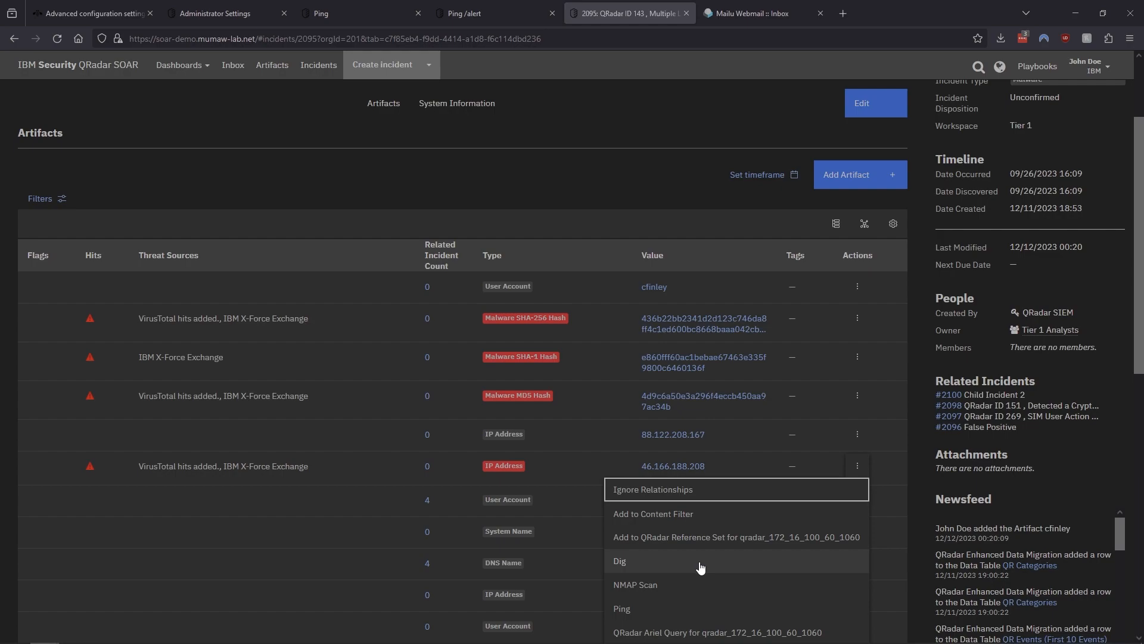
click(638, 609)
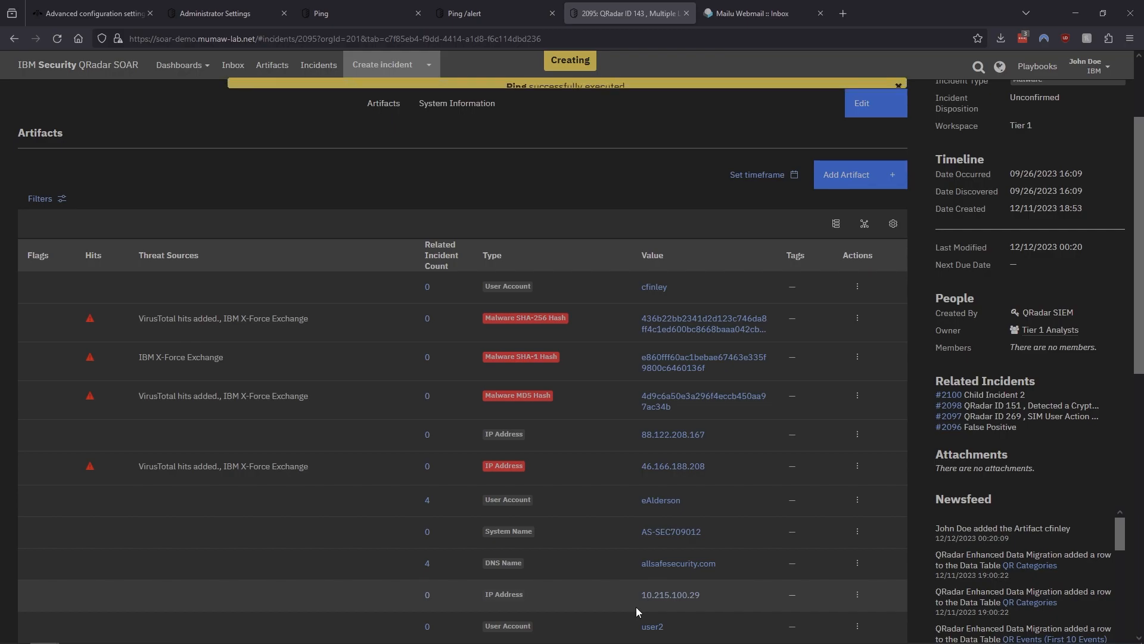
Review the failed Ping playbook's error details in the incident's playbook progress
scroll(742, 463, up, 3)
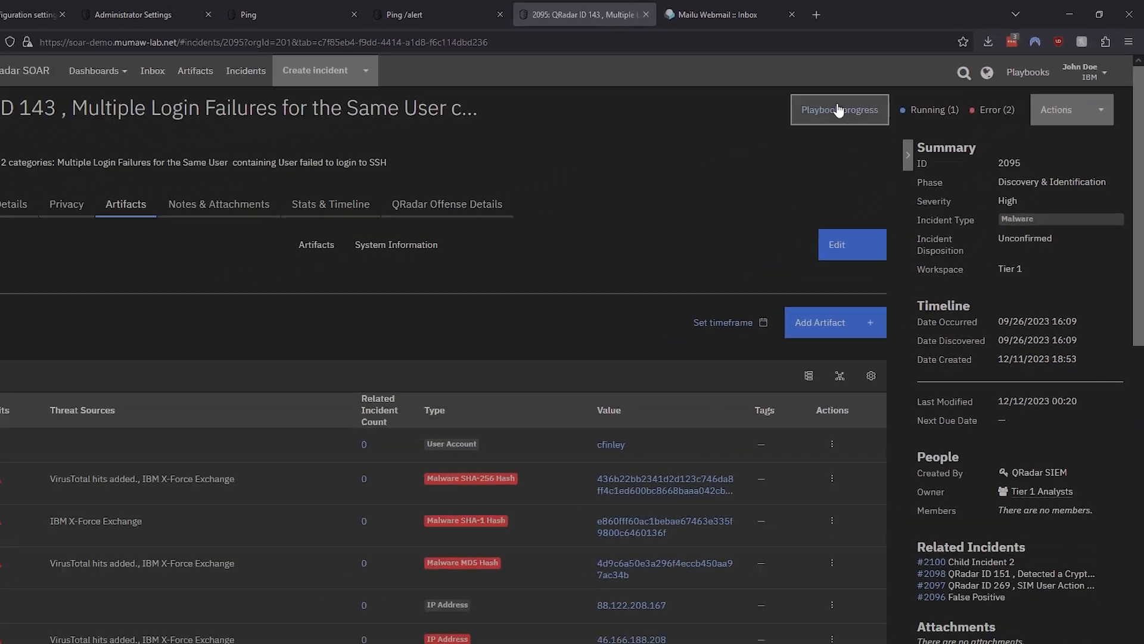
click(644, 197)
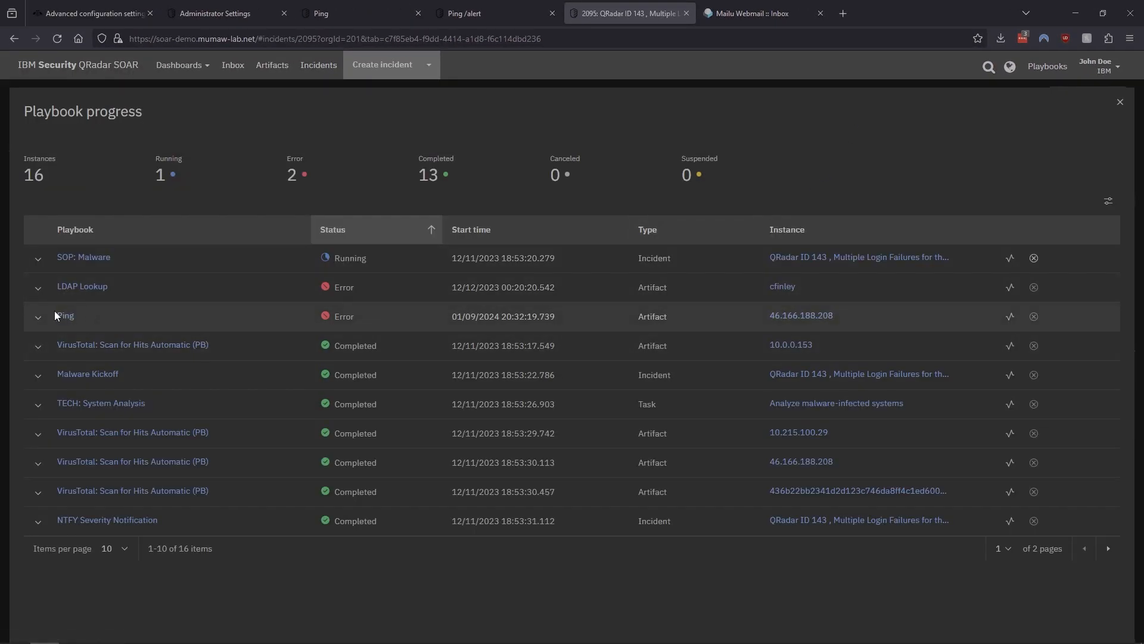
click(41, 319)
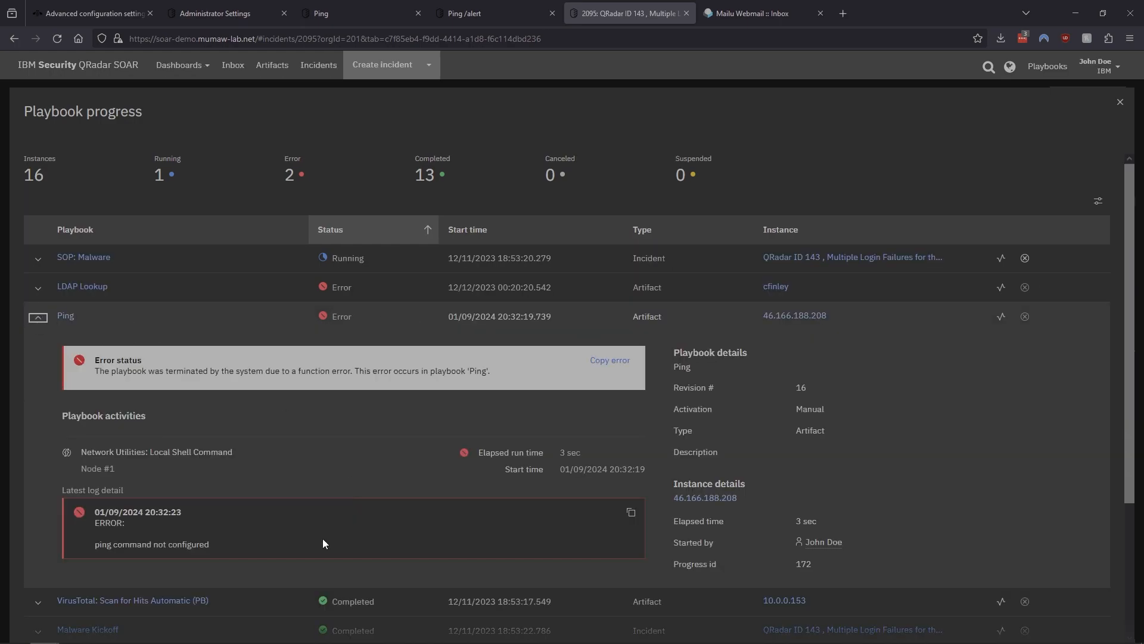
triple_click(155, 541)
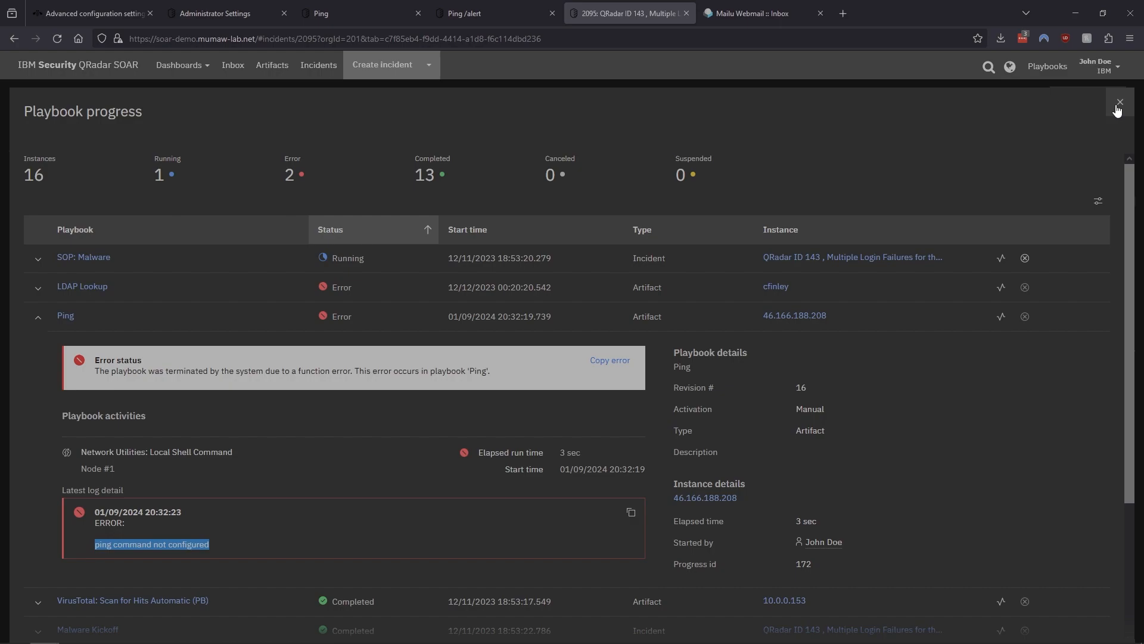
click(1118, 110)
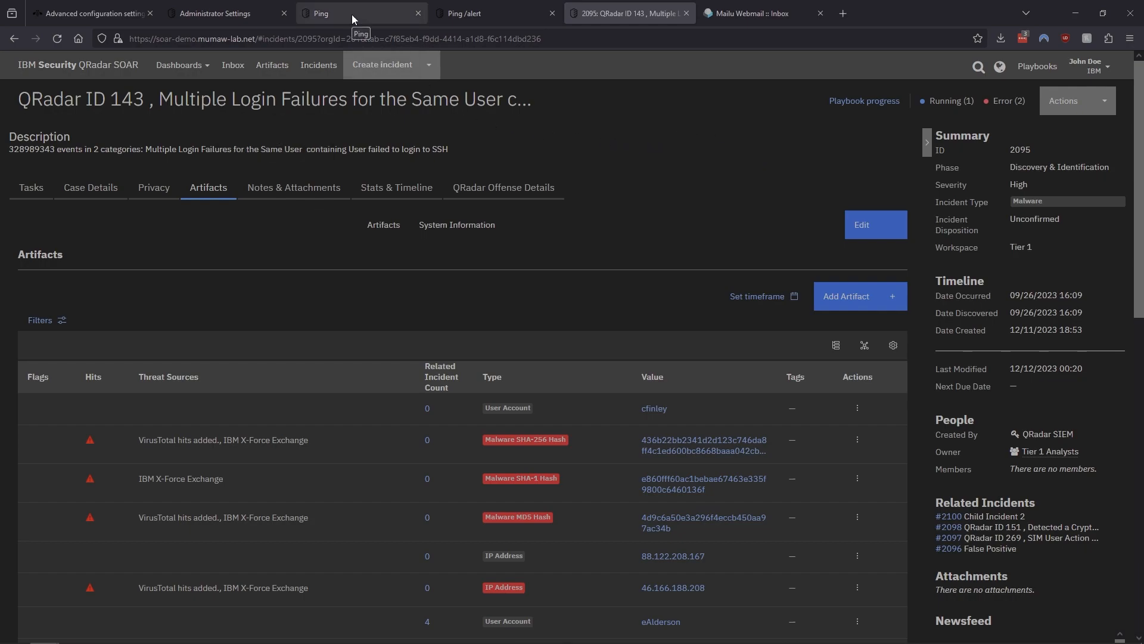
Read the advanced configuration documentation describing the trap_exception parameter
click(94, 17)
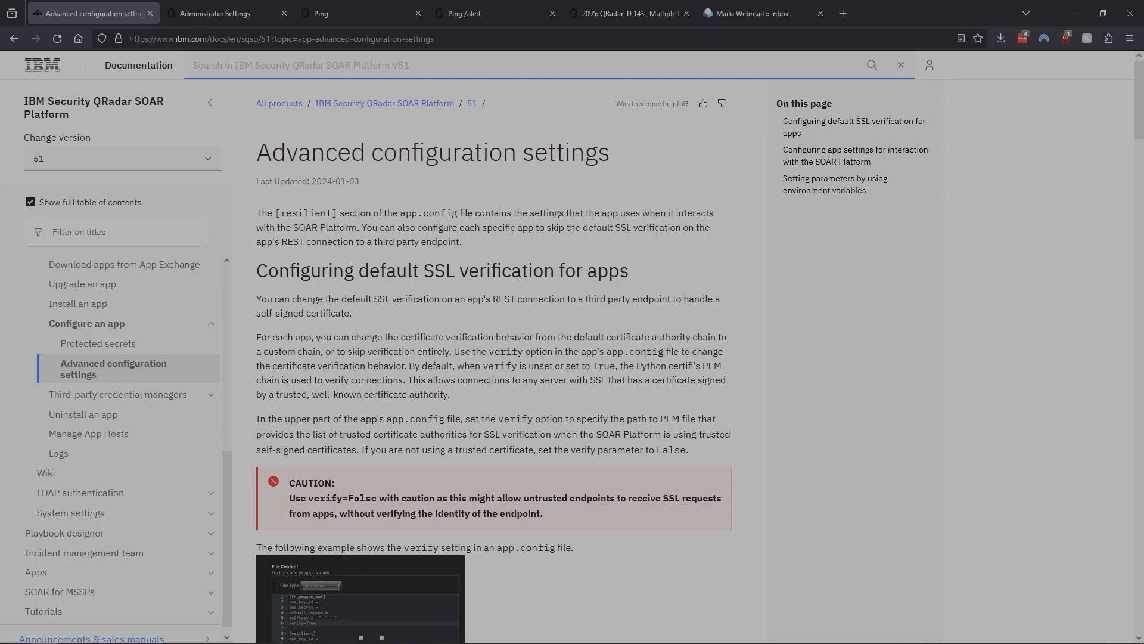
drag(258, 156, 627, 173)
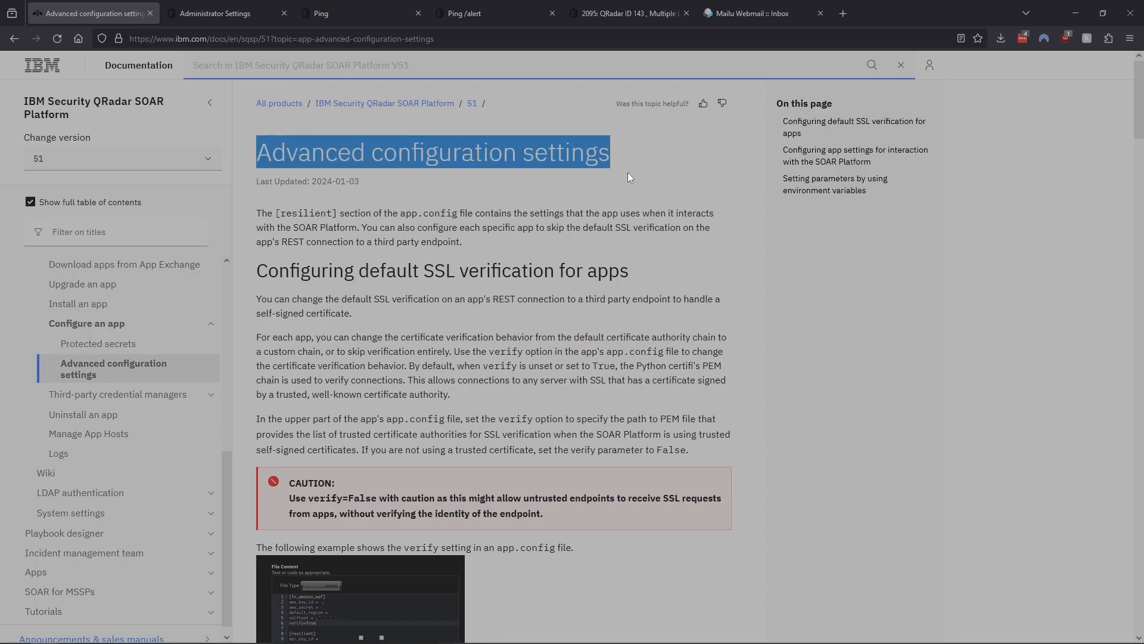
click(630, 179)
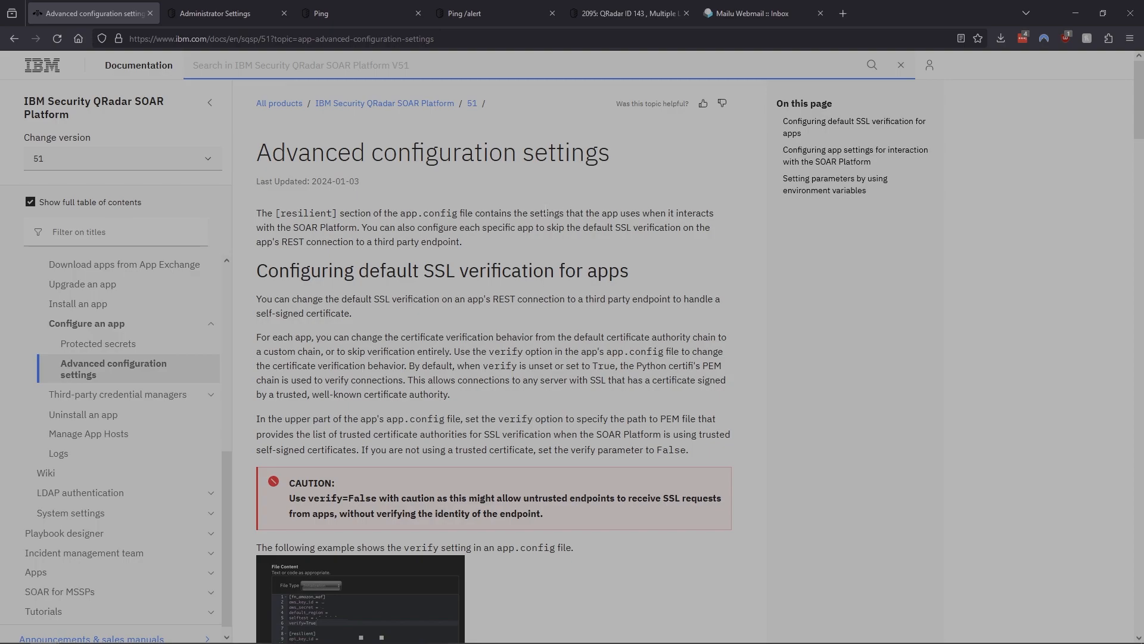
scroll(527, 273, down, 10)
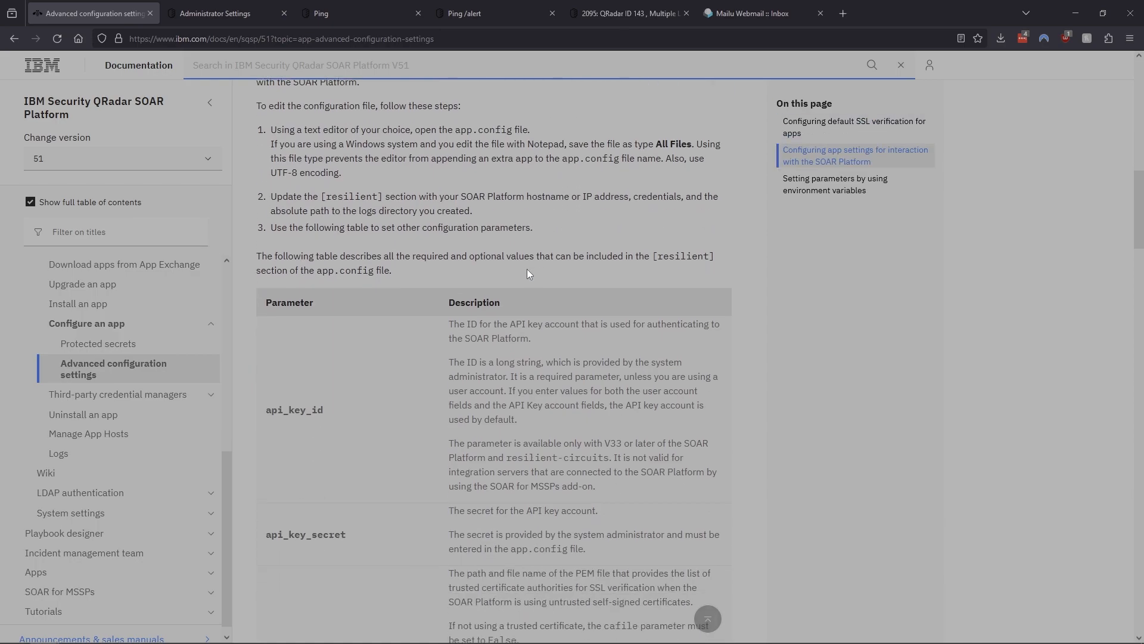
scroll(526, 270, down, 10)
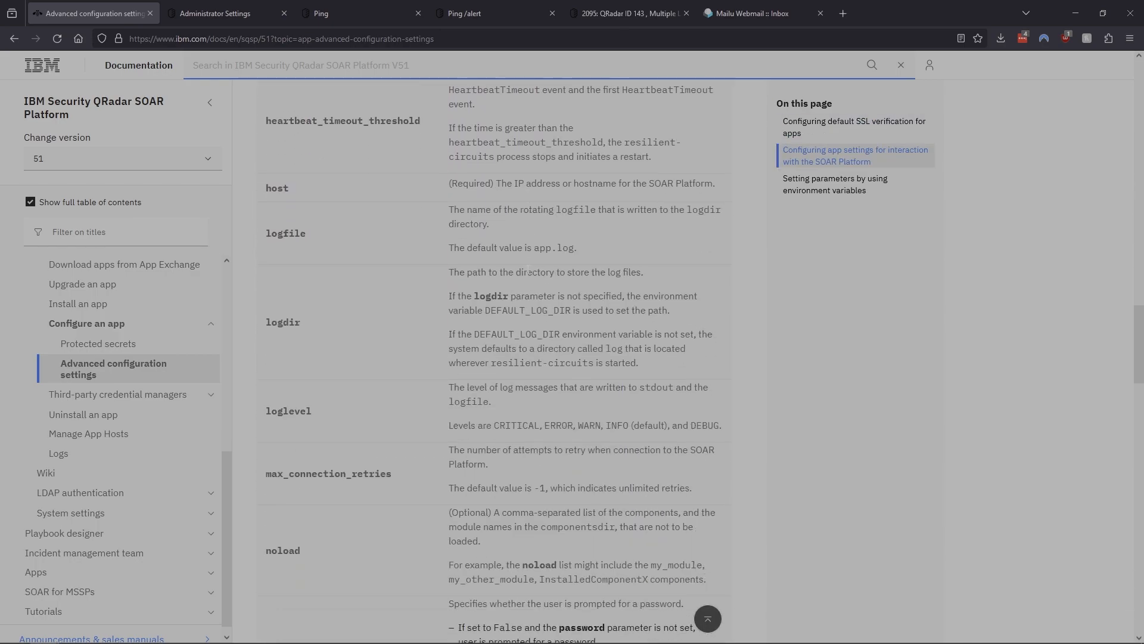
scroll(528, 273, down, 10)
scroll(527, 274, down, 6)
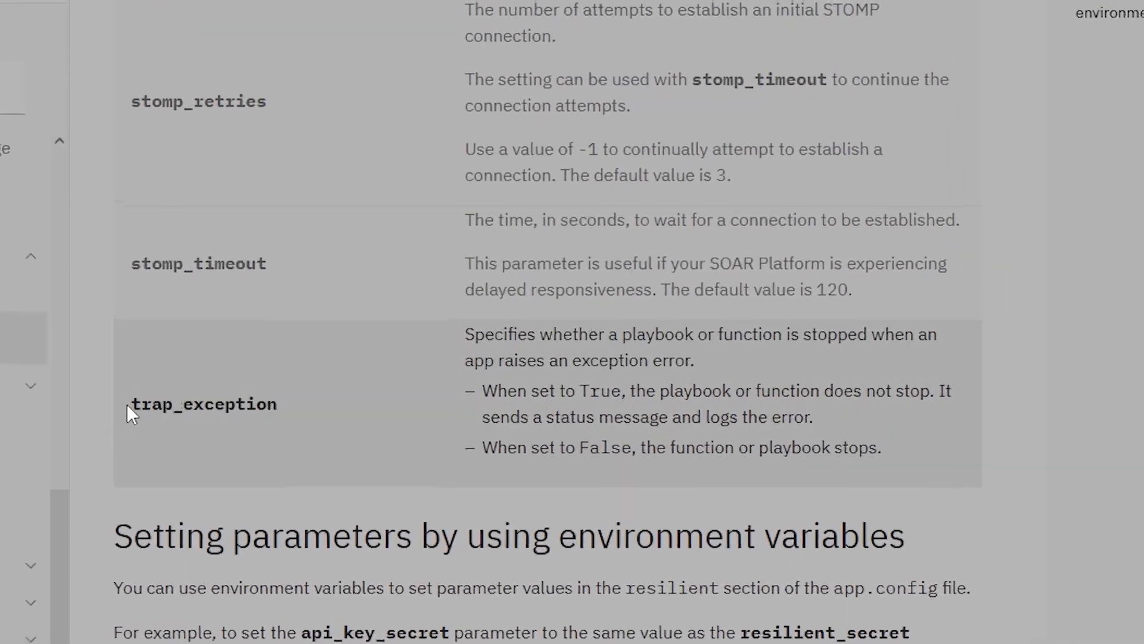
drag(129, 405, 273, 406)
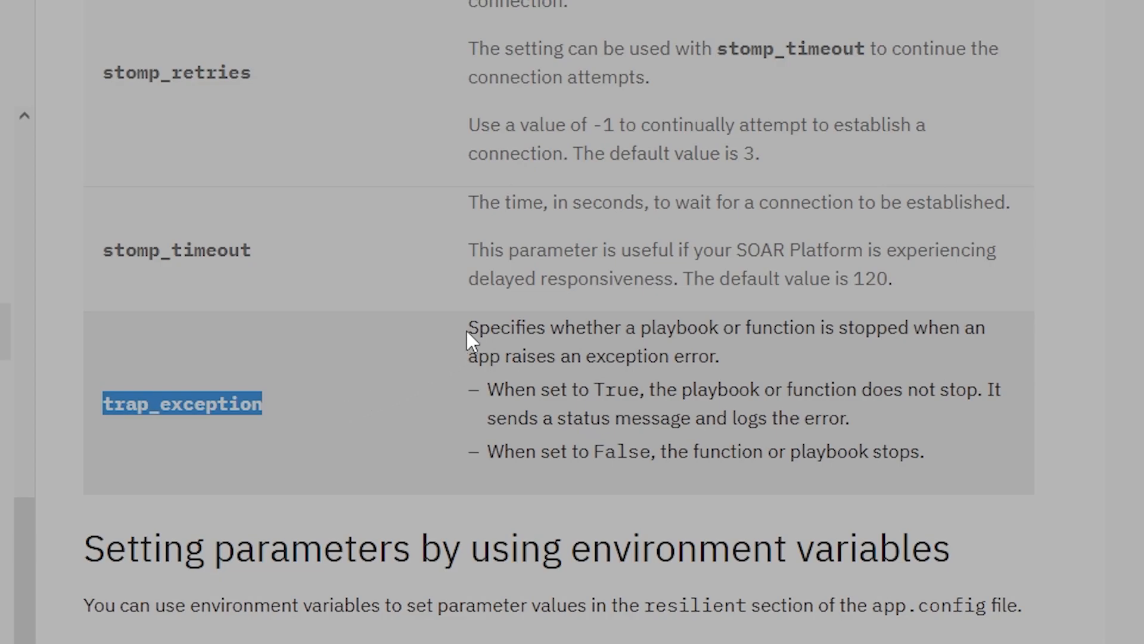
drag(468, 327, 790, 360)
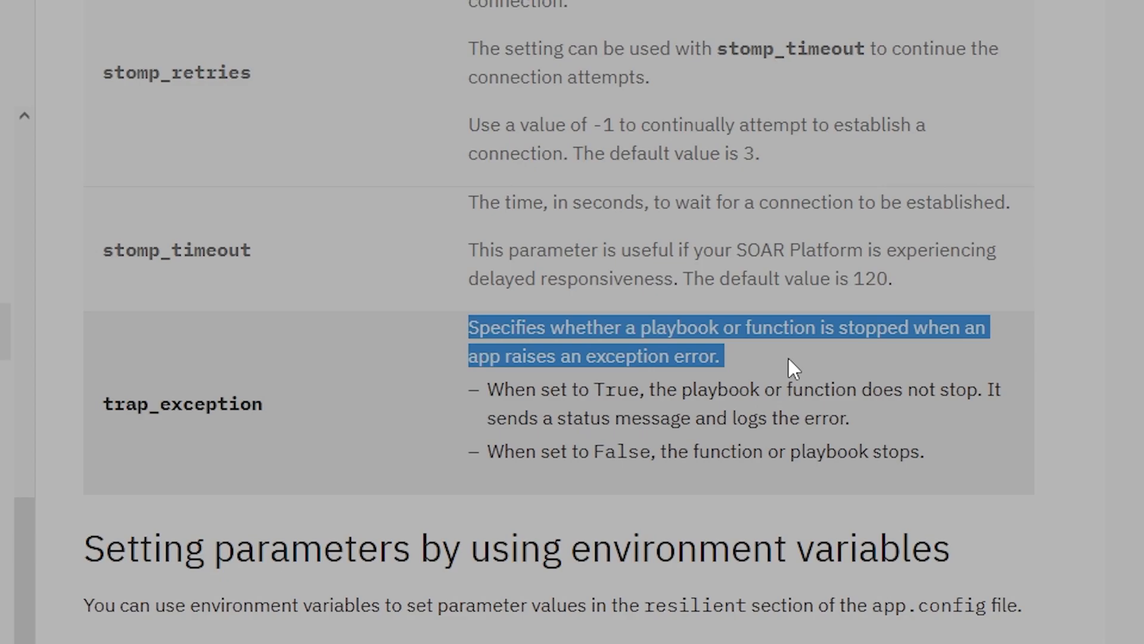
drag(568, 389, 708, 391)
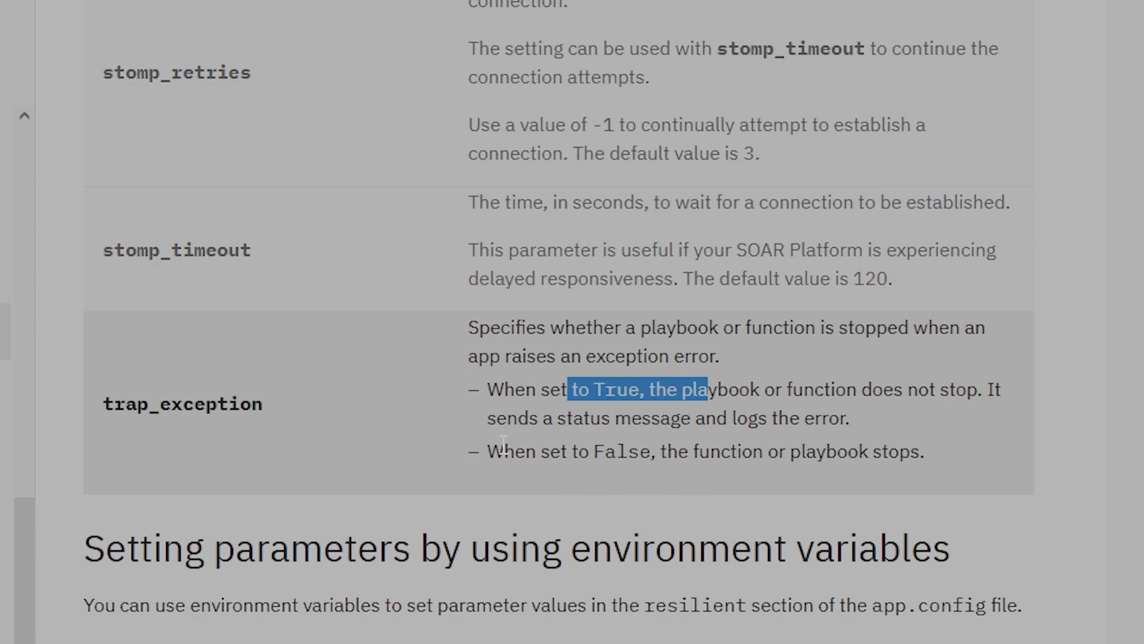
drag(490, 451, 829, 462)
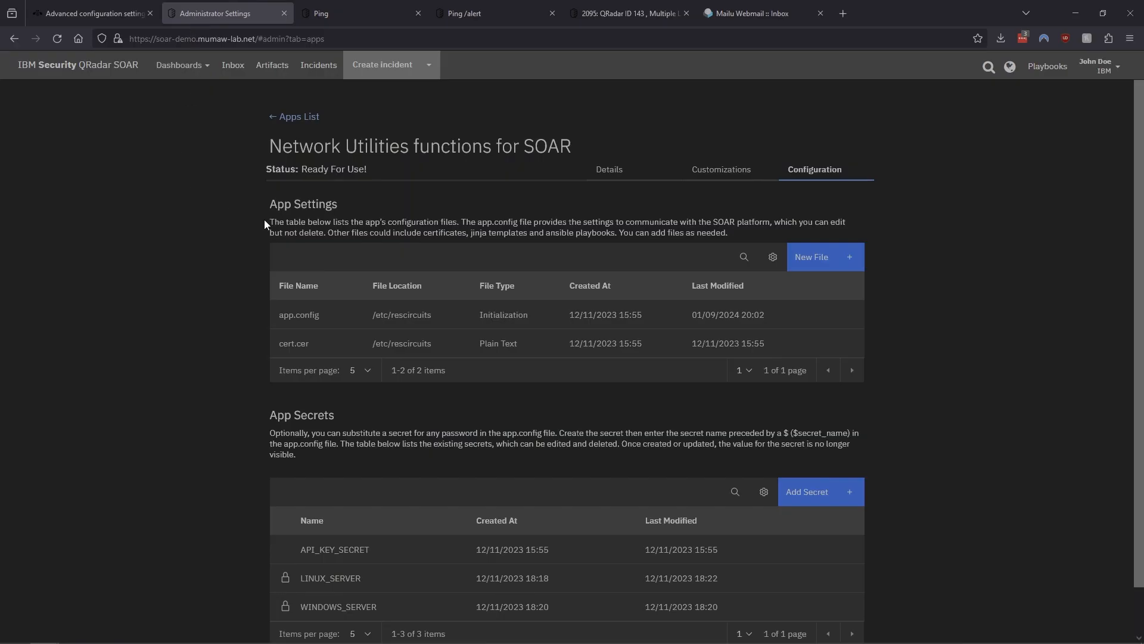
Uncomment trap_exception = True in the Network Utilities app.config file and save and push the changes
drag(255, 140, 500, 145)
click(500, 145)
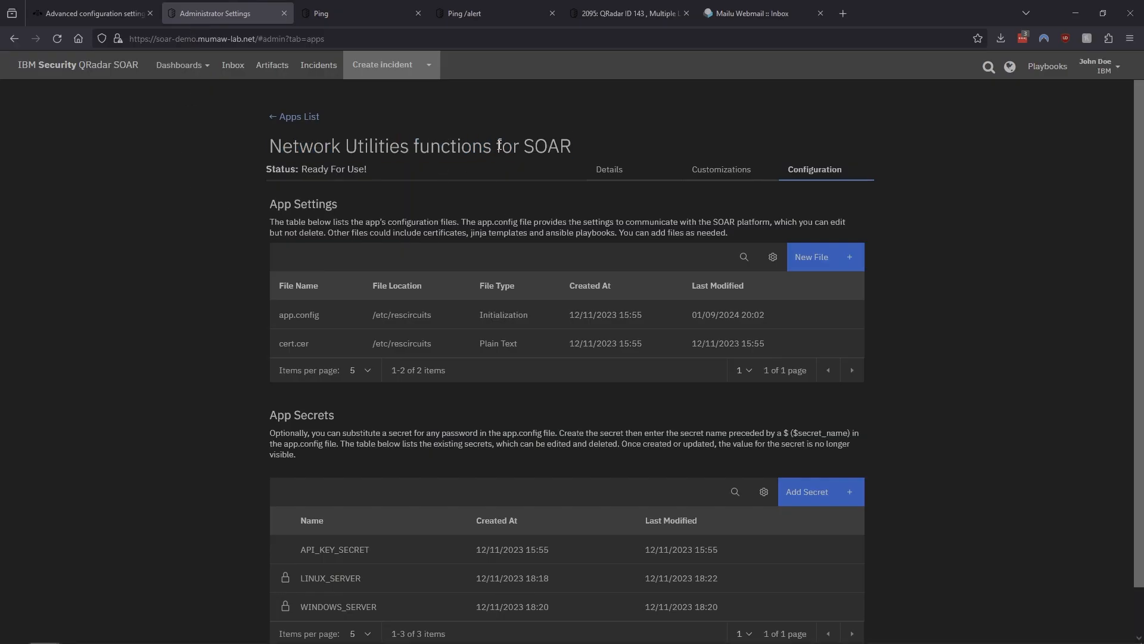
click(301, 317)
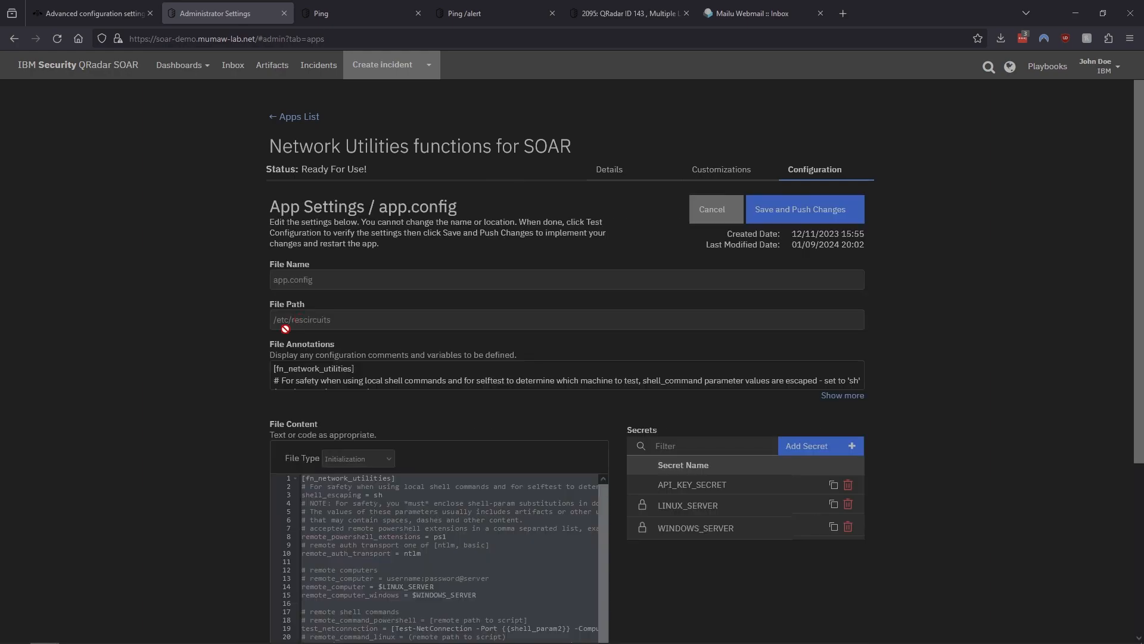
scroll(213, 339, down, 5)
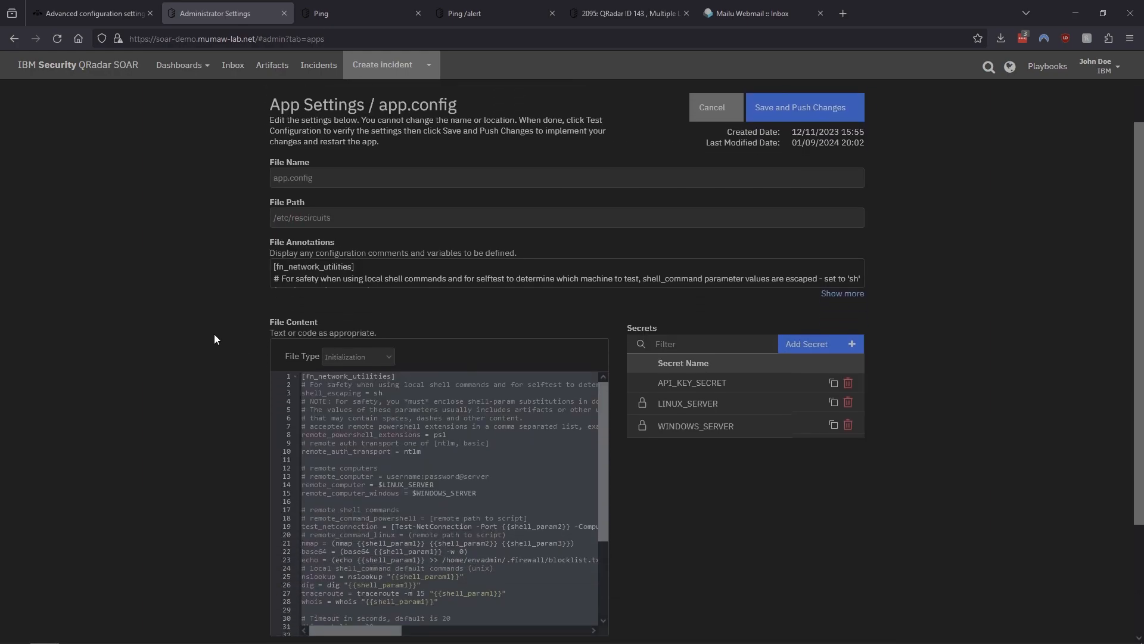
scroll(435, 339, down, 4)
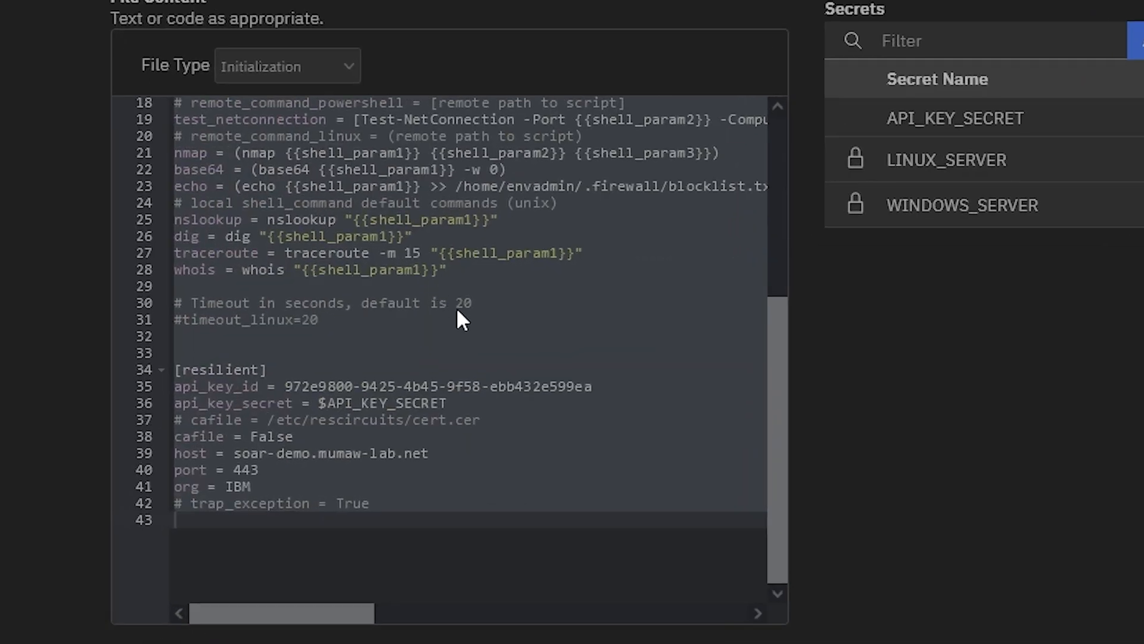
click(172, 374)
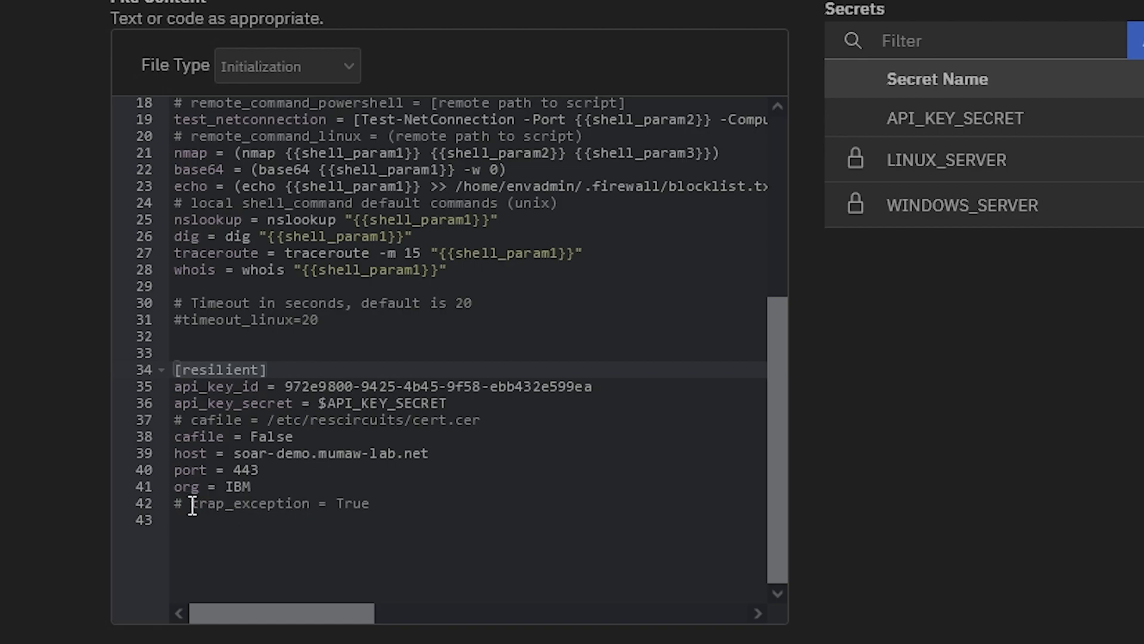
click(175, 503)
key(Delete)
key(Delete)
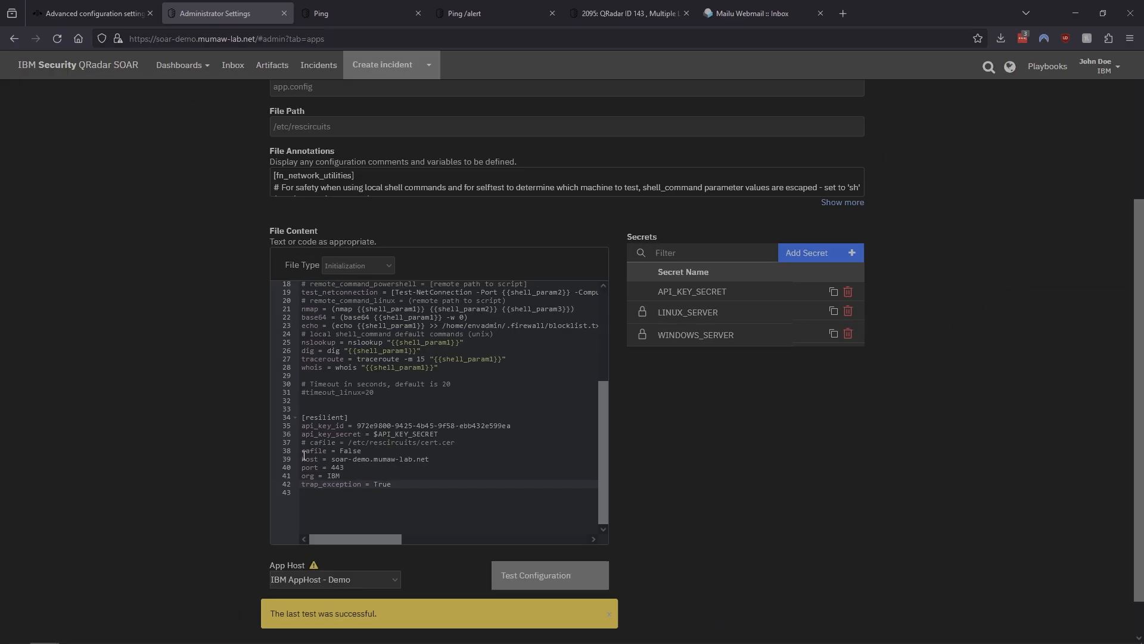
scroll(914, 417, up, 3)
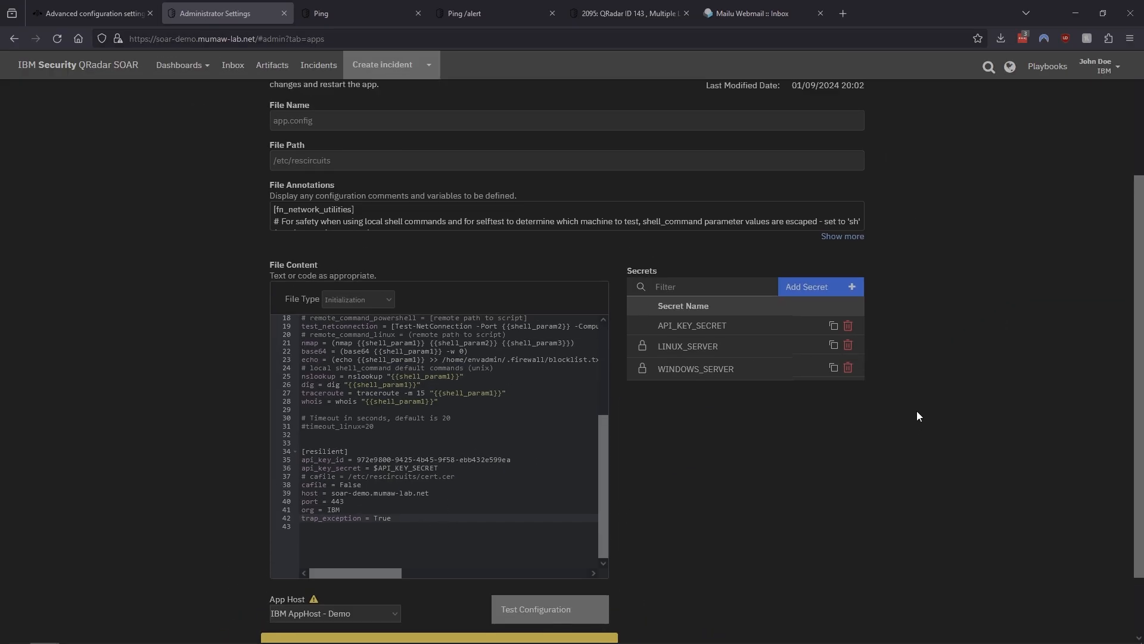
click(801, 215)
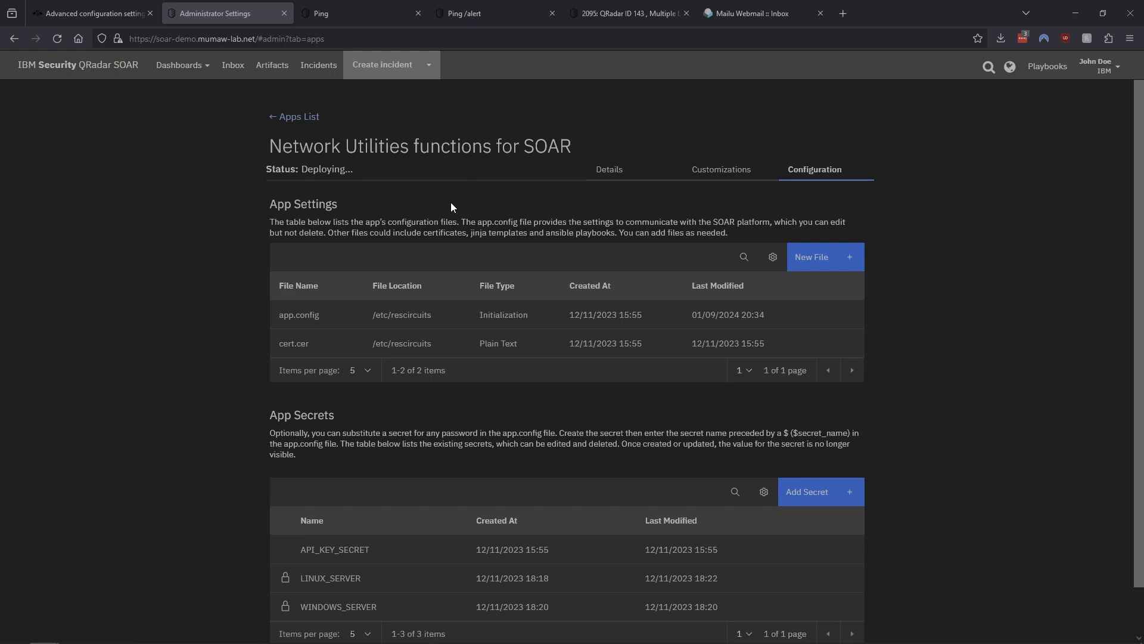
Open the Command Results Parser script in the Ping playbook for editing and review its code
click(341, 9)
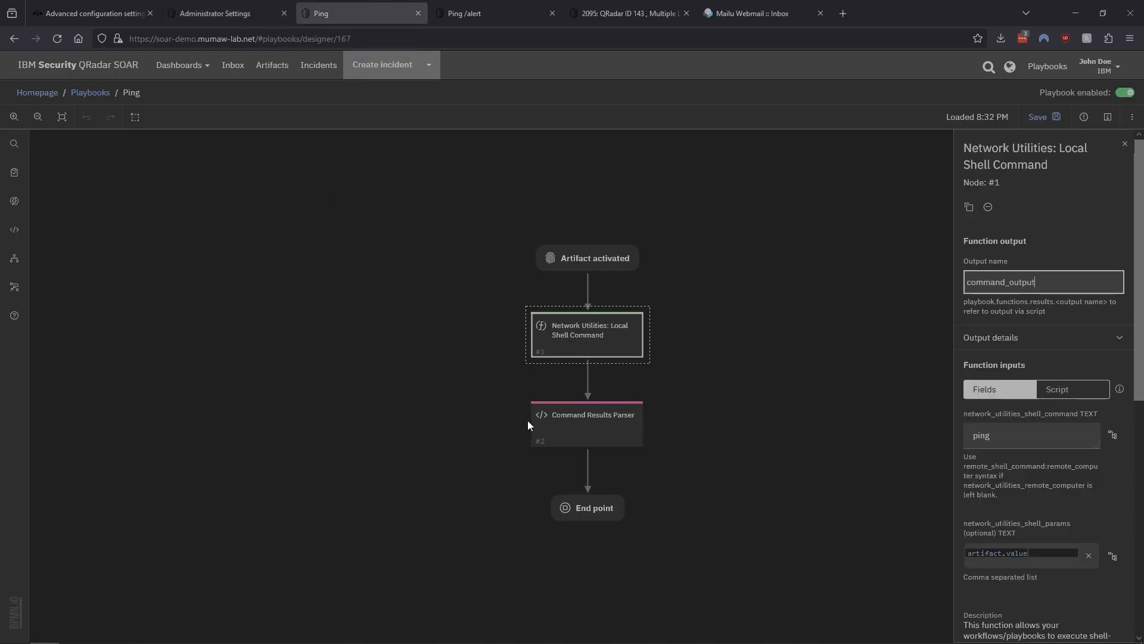
click(602, 418)
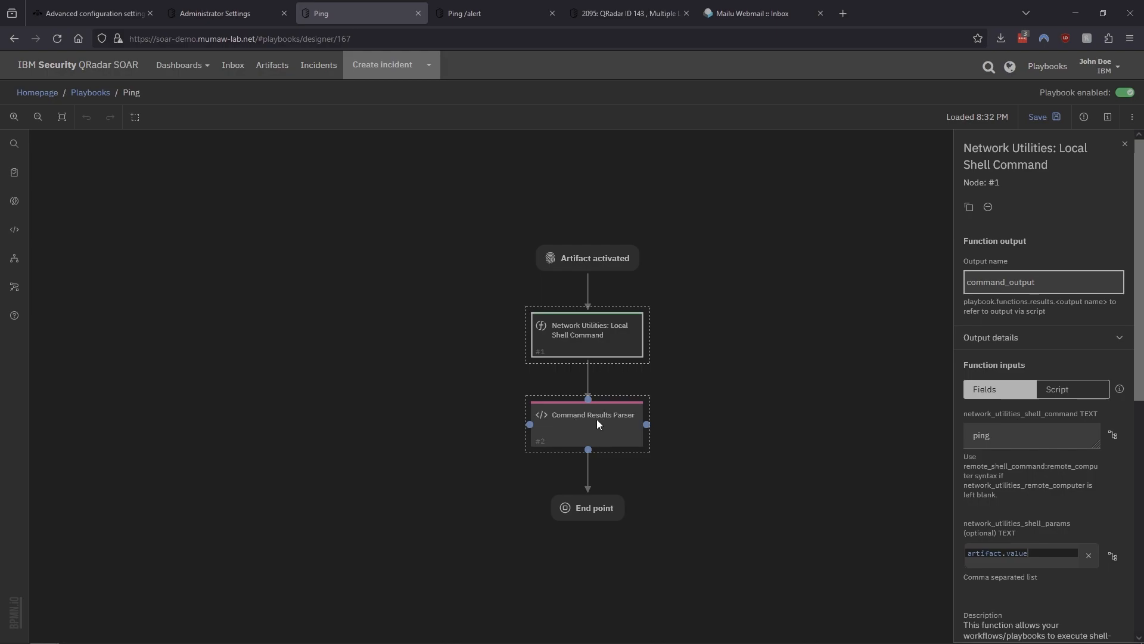
click(598, 423)
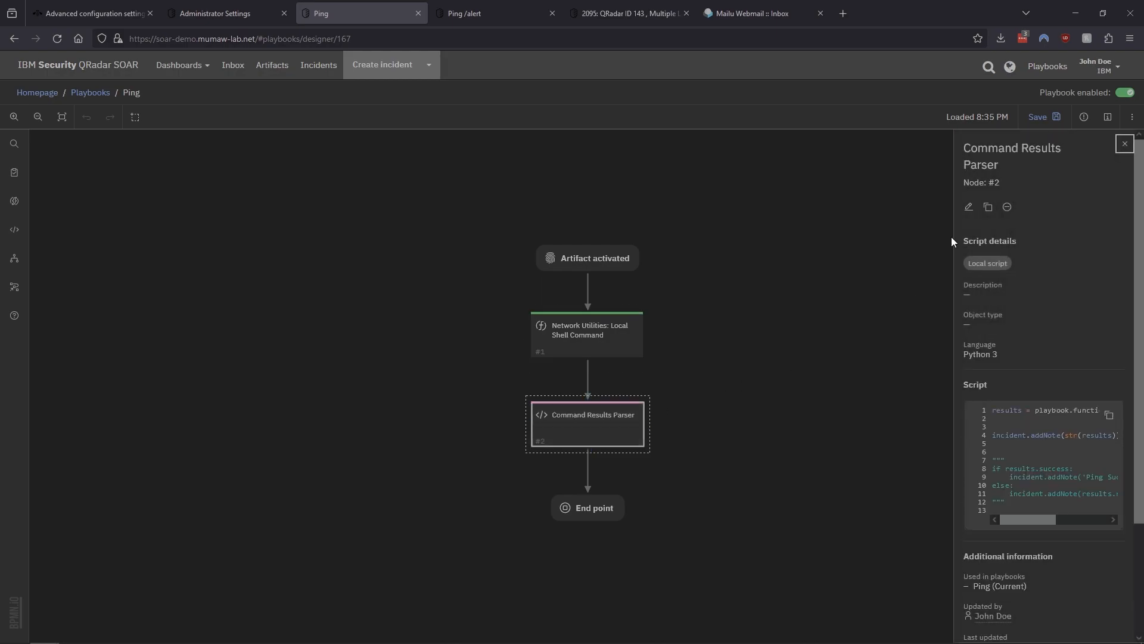
click(969, 207)
click(639, 402)
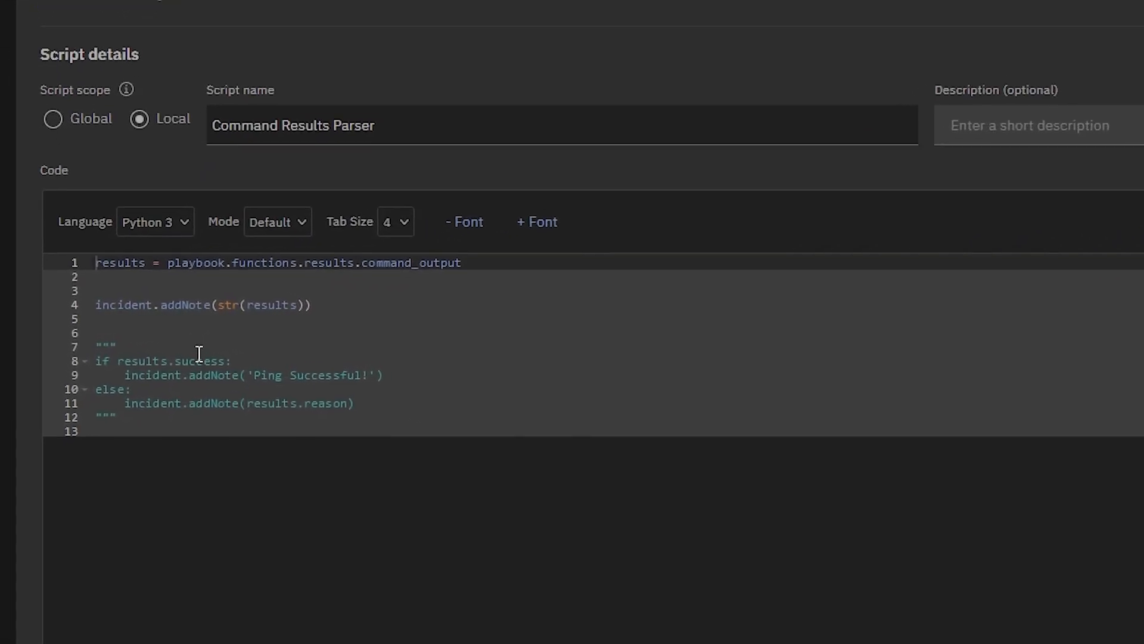
drag(115, 250, 562, 255)
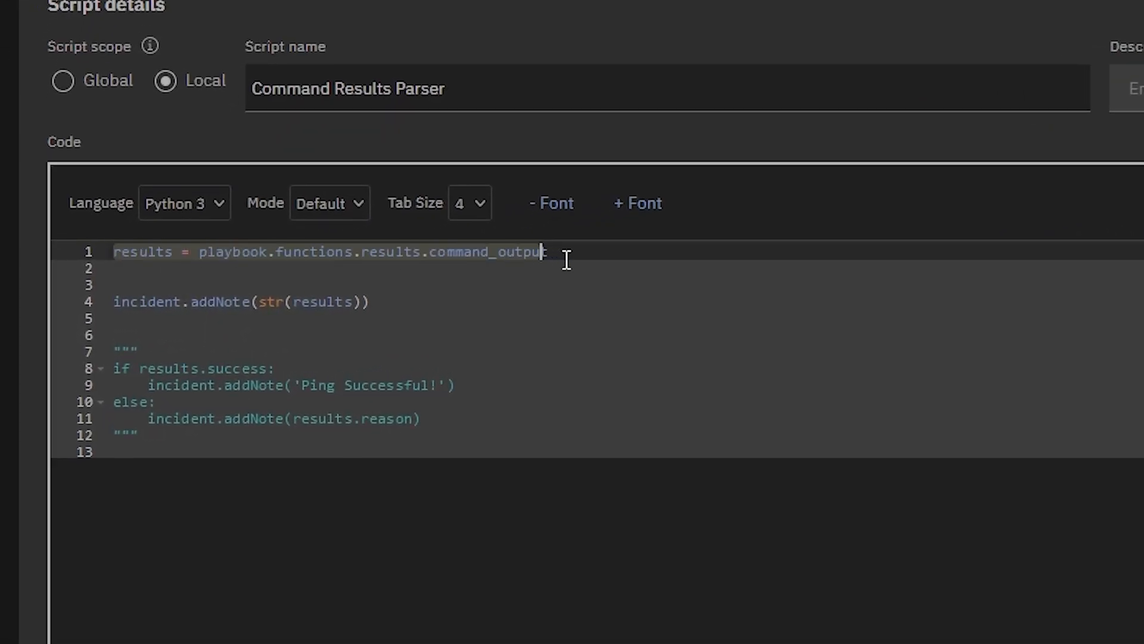
click(557, 287)
drag(113, 302, 410, 299)
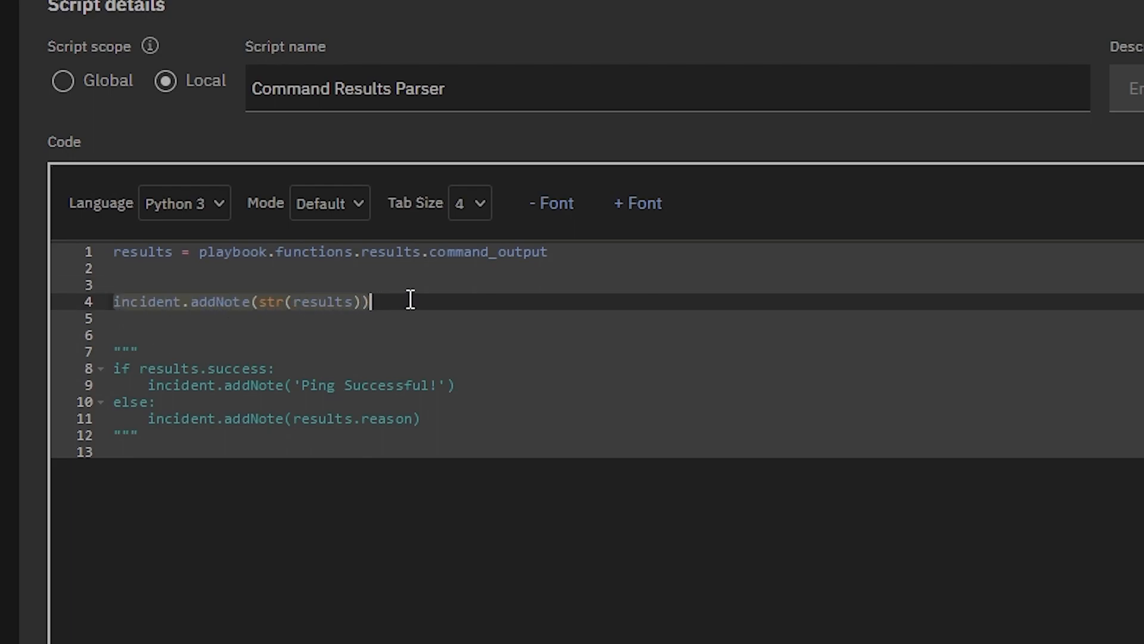
Close the script editor and run the Ping action on the 88.122.208.167 IP address artifact in the incident
click(509, 335)
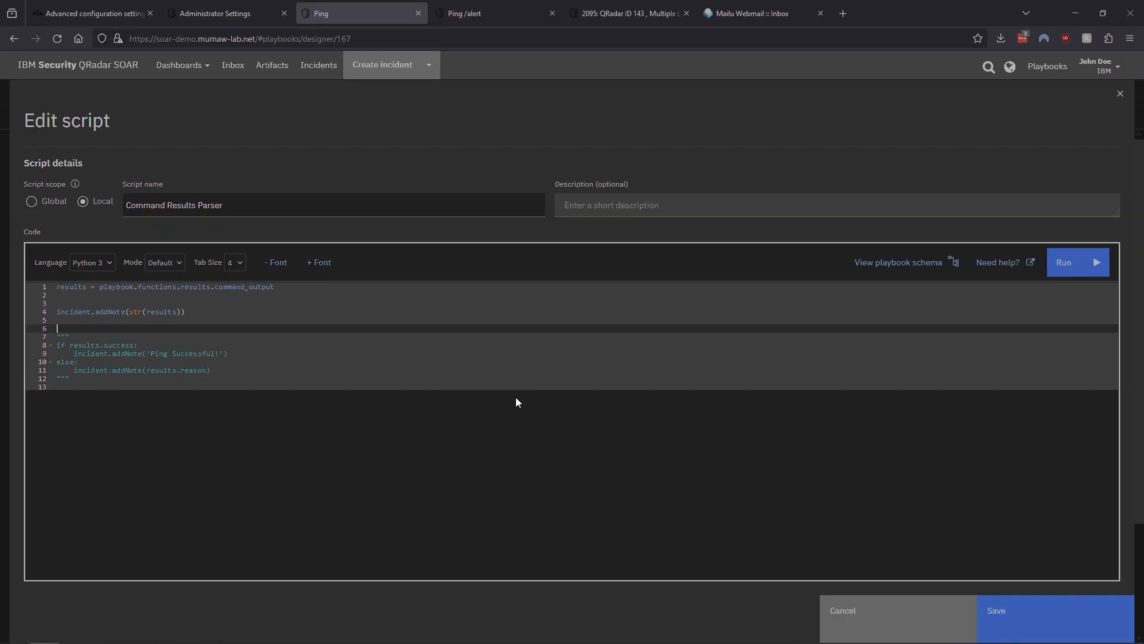
click(868, 630)
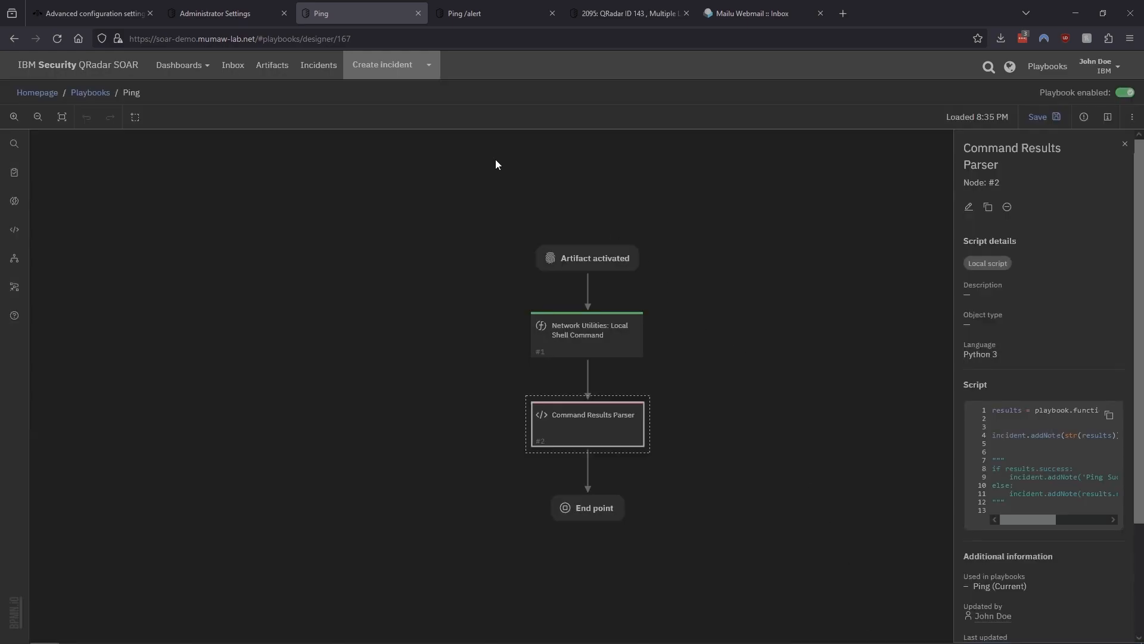
click(207, 8)
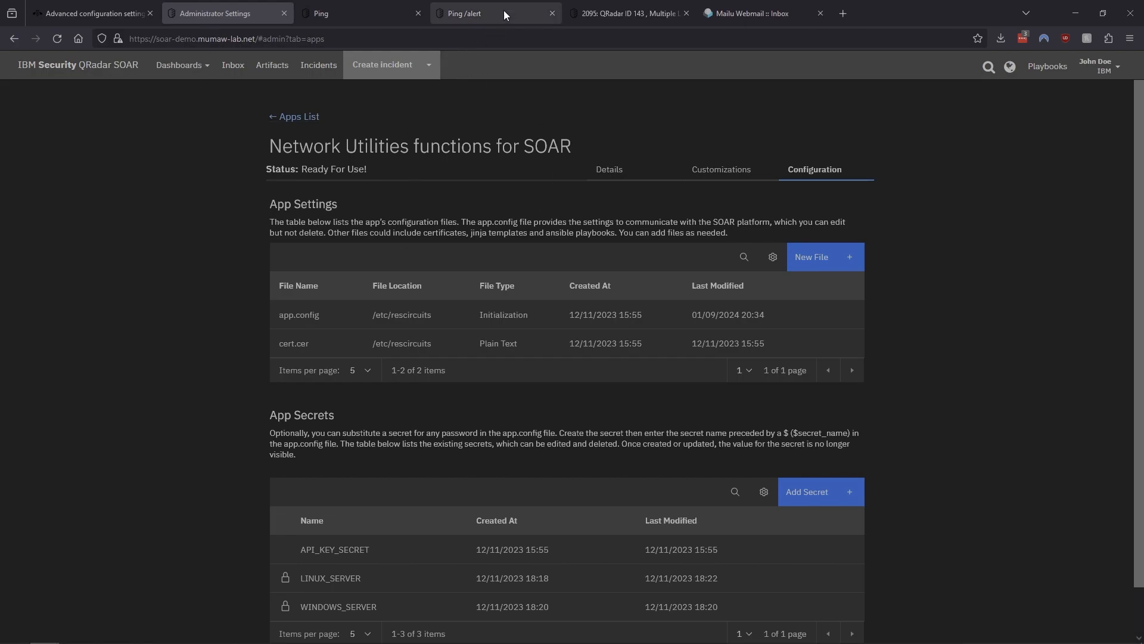
click(638, 18)
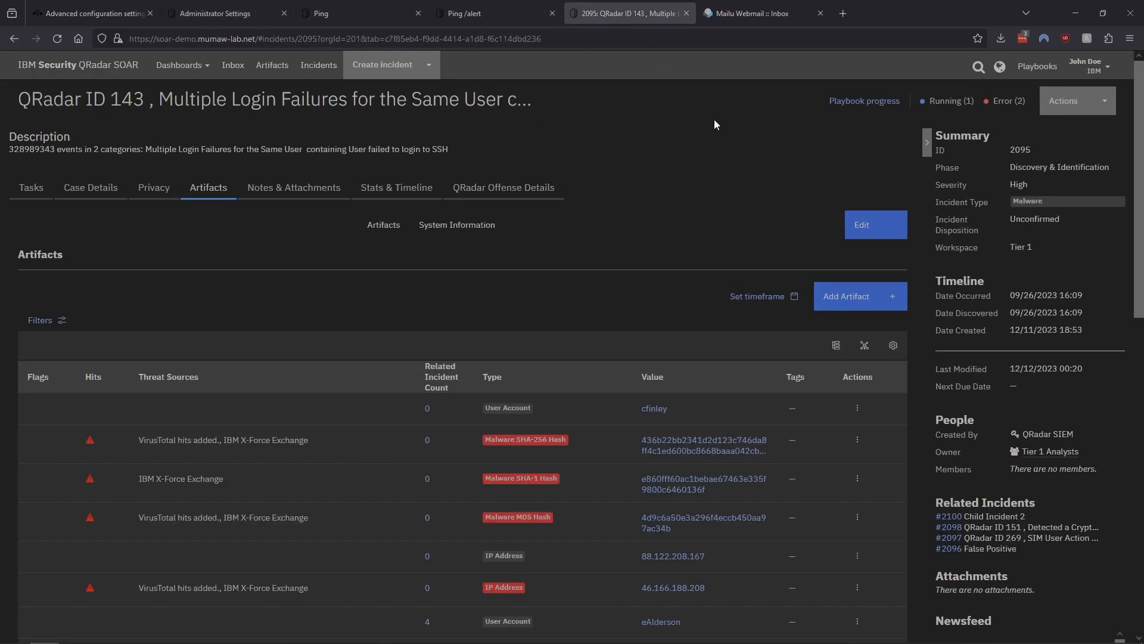
scroll(632, 331, down, 2)
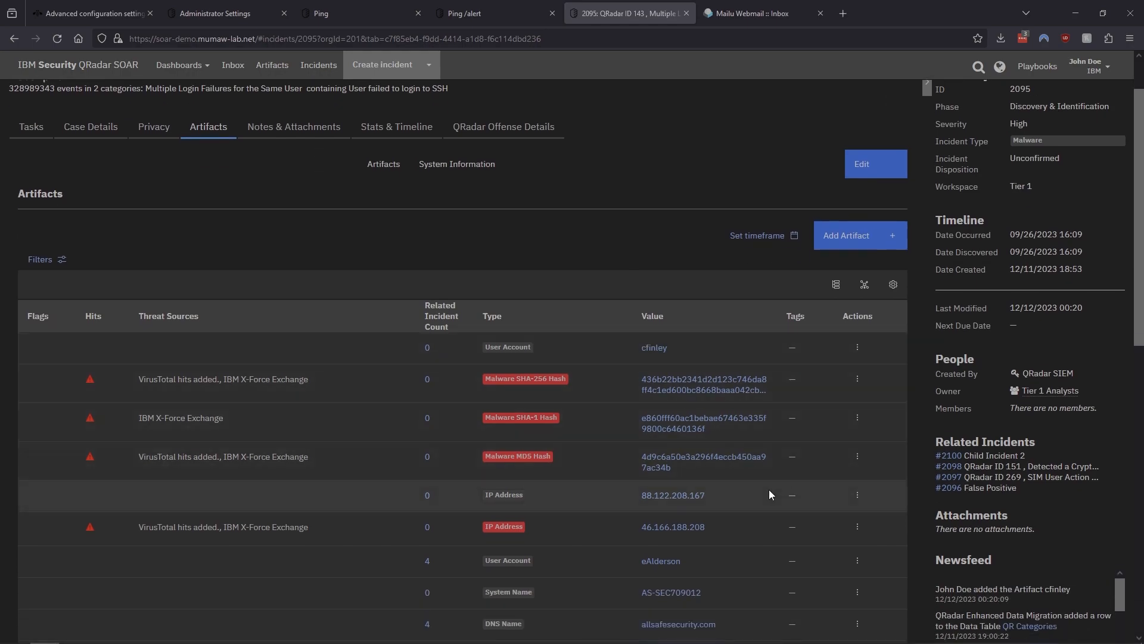
click(857, 495)
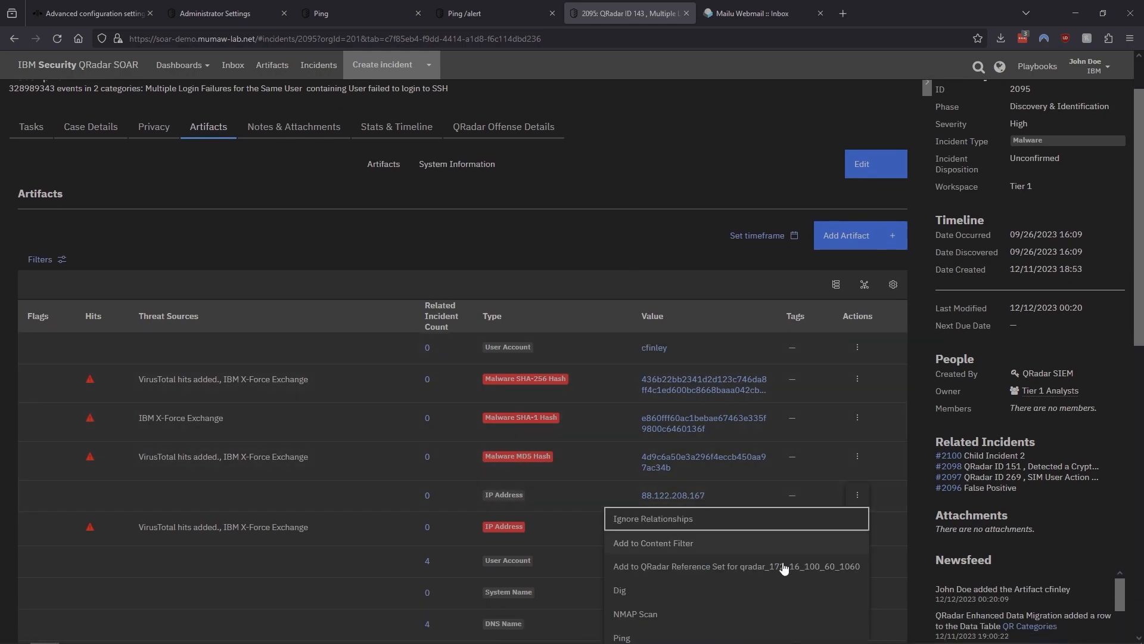
scroll(726, 583, down, 2)
click(622, 581)
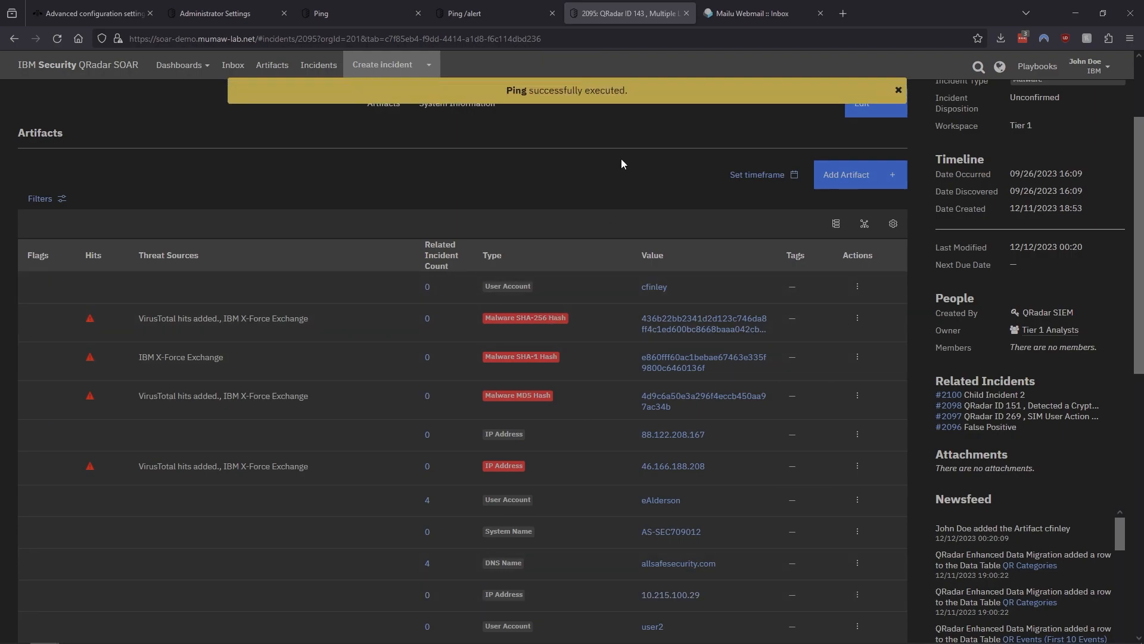
Examine the note Network Utilities added to the incident, focusing on its success and reason values
scroll(631, 165, up, 4)
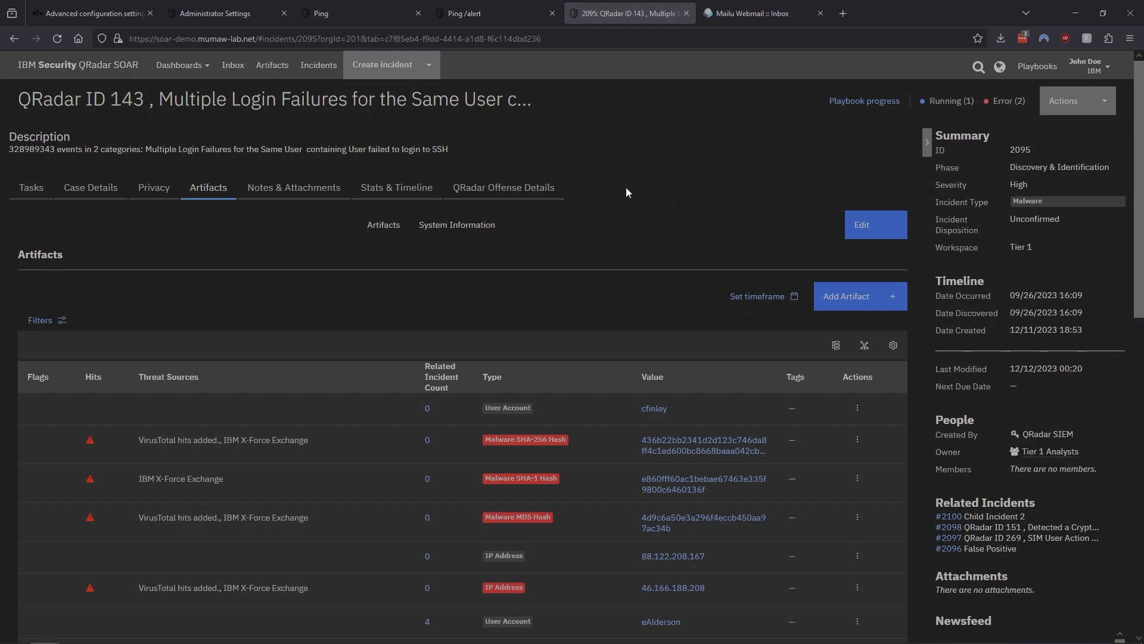
click(262, 190)
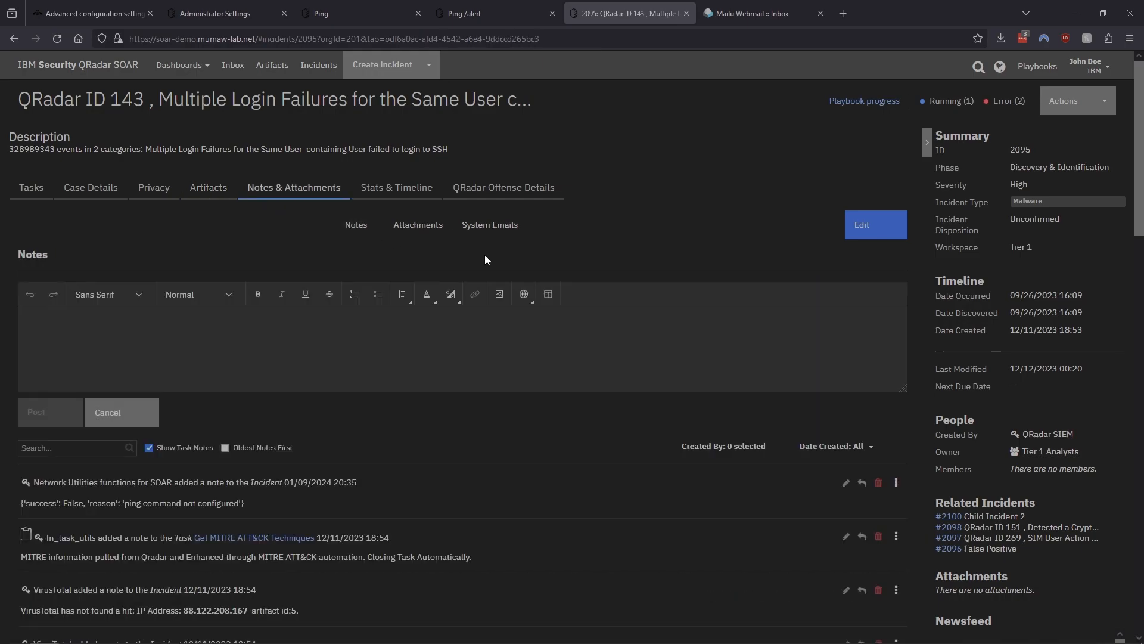
scroll(485, 255, down, 2)
drag(244, 382, 90, 380)
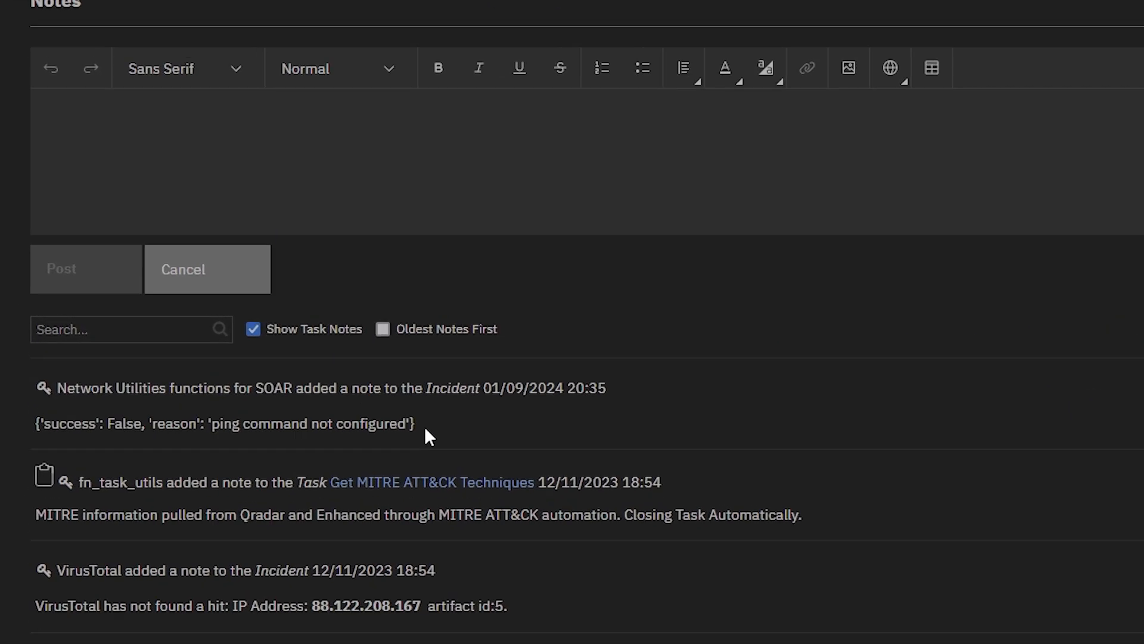
drag(181, 435, 40, 446)
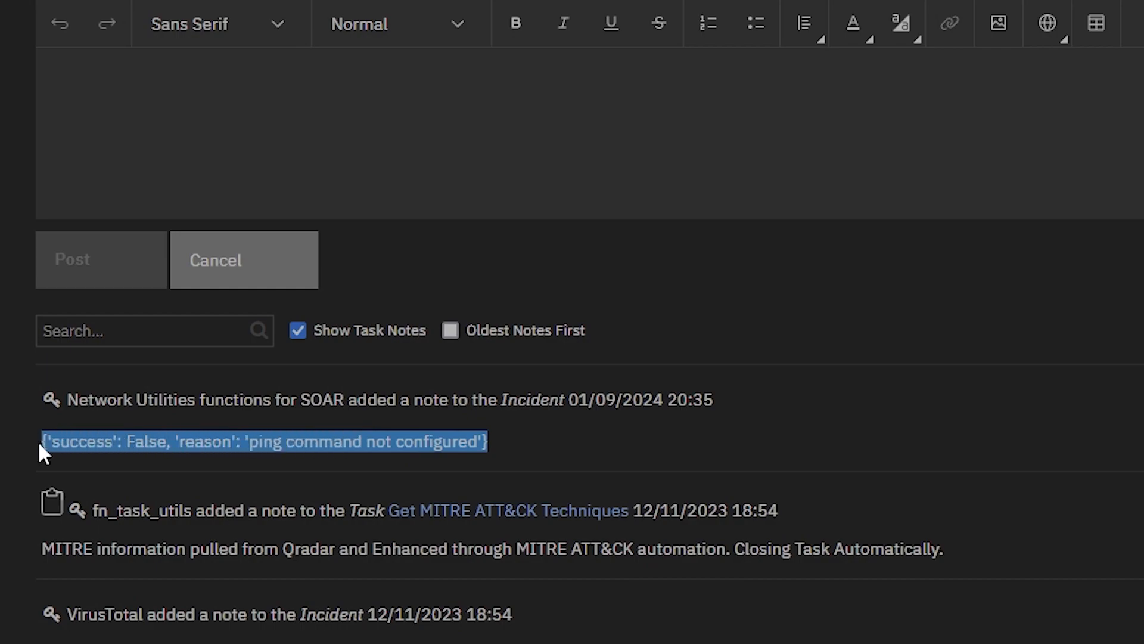
click(561, 453)
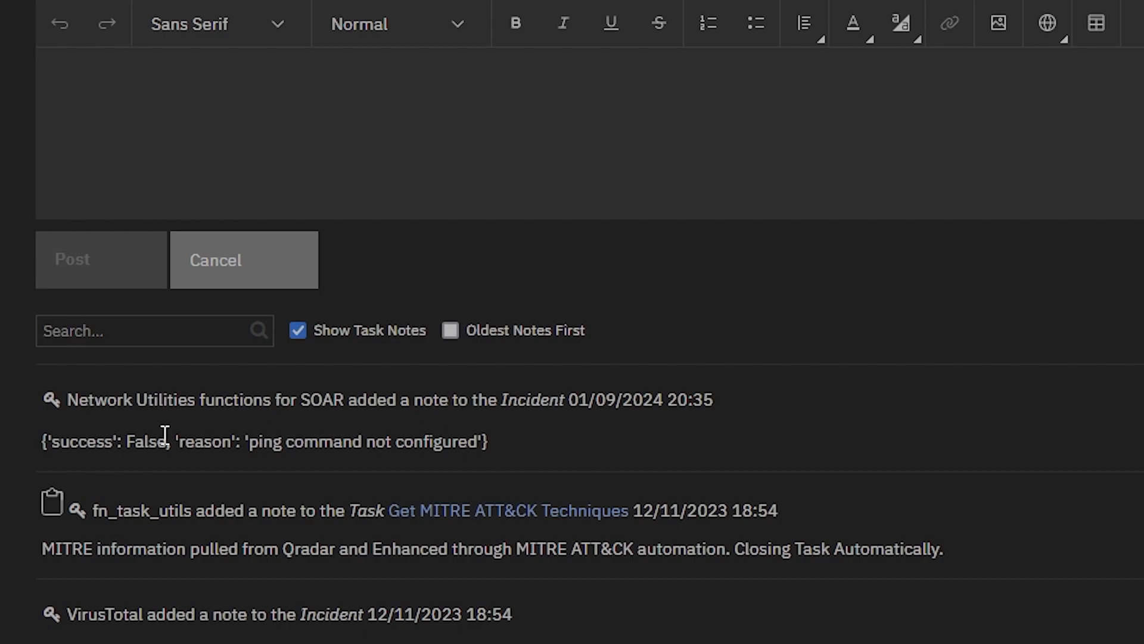
double_click(76, 441)
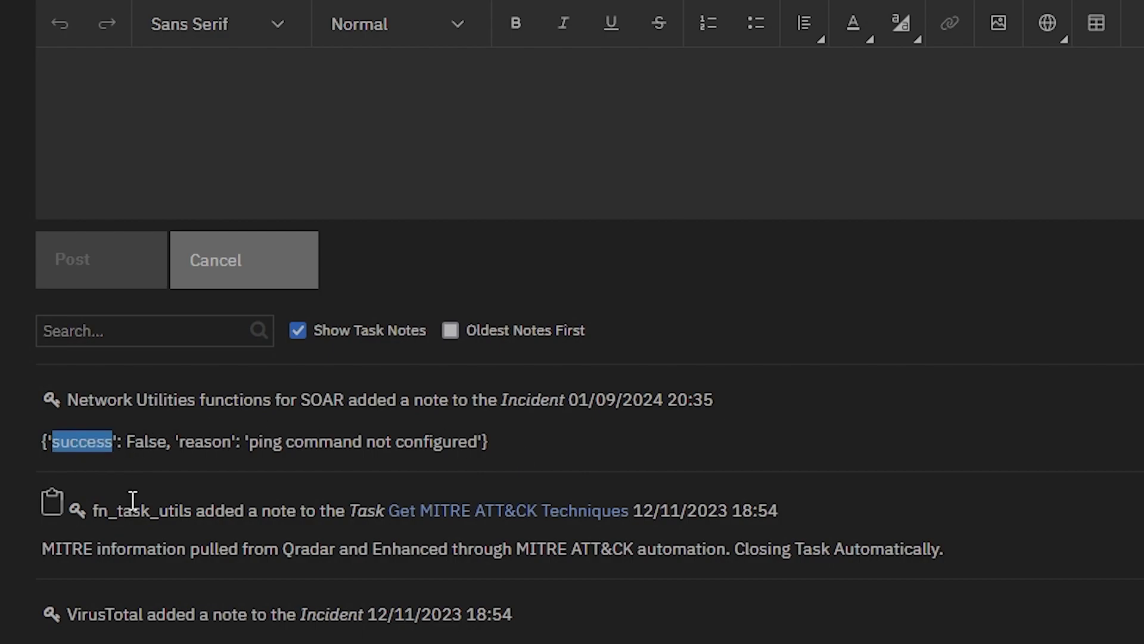
double_click(145, 441)
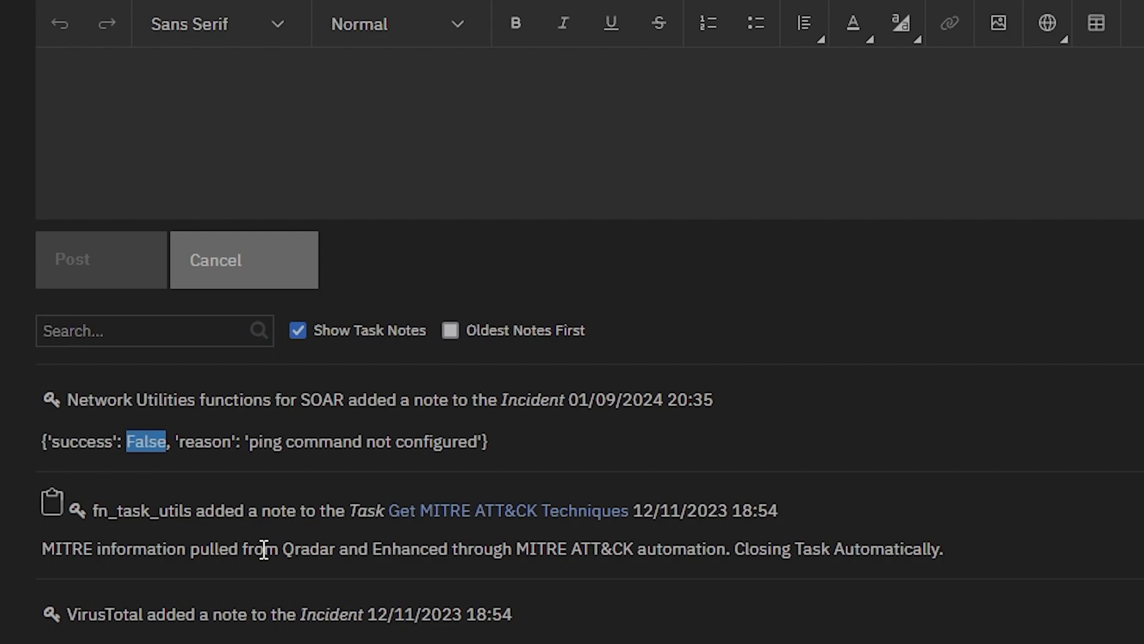
double_click(76, 439)
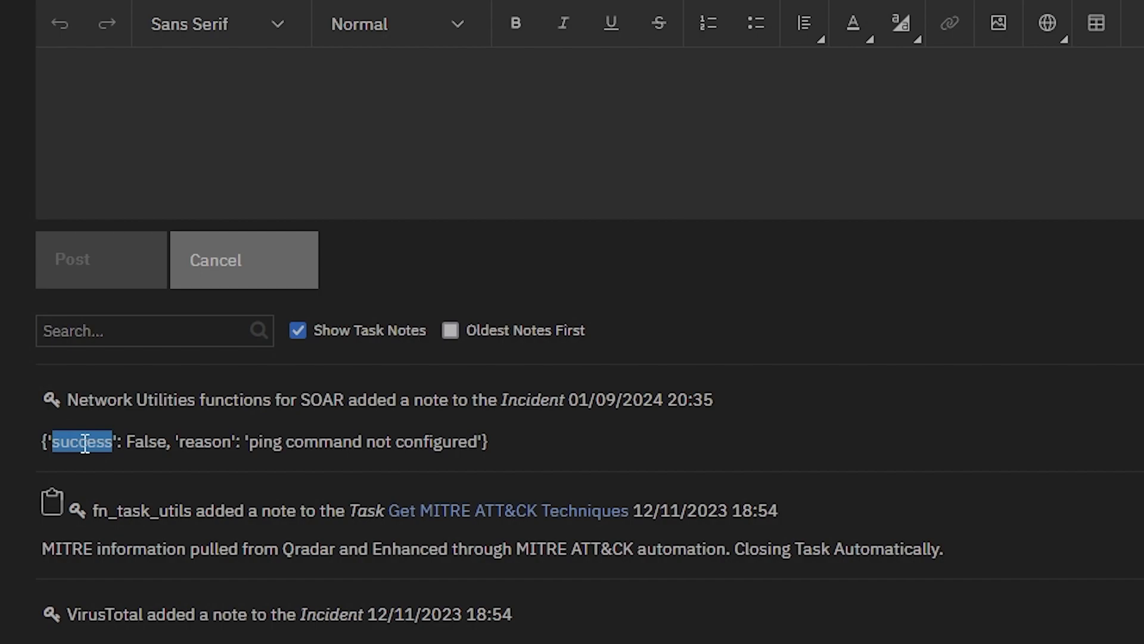
double_click(152, 442)
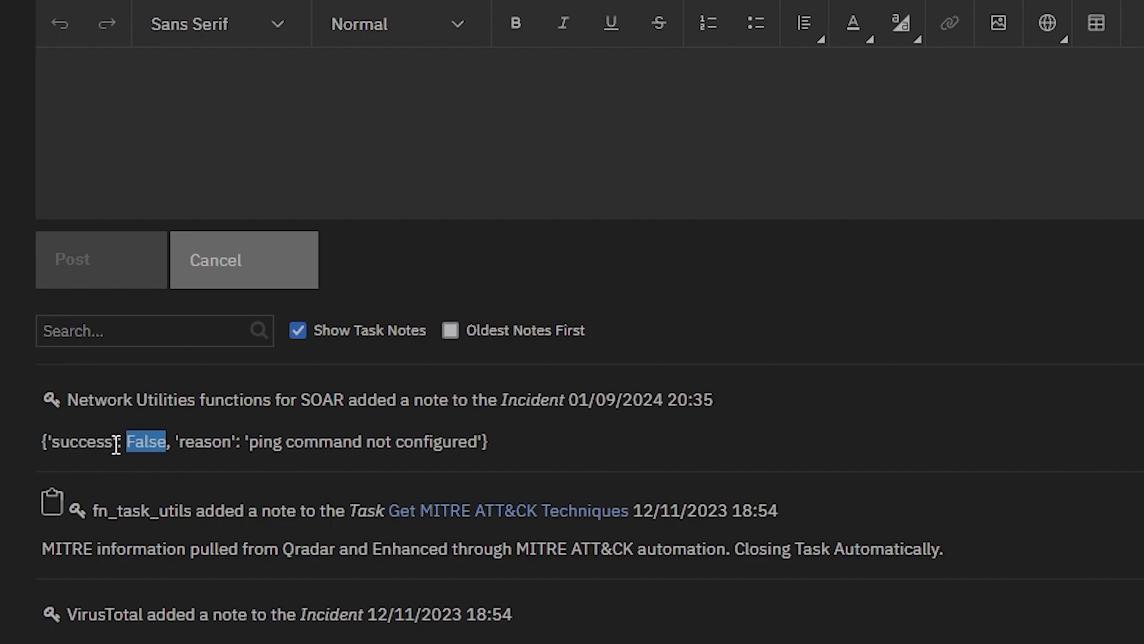
click(184, 472)
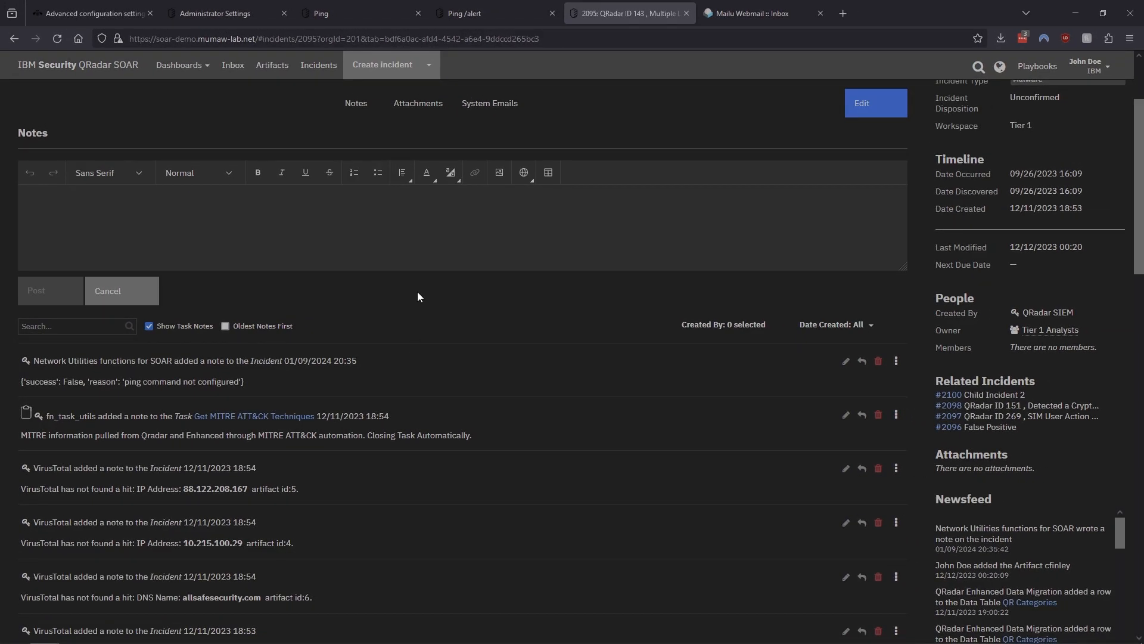
Move the triple-quote comment markers in the Command Results Parser script so the raw results note is commented out and the if/else block runs
click(359, 14)
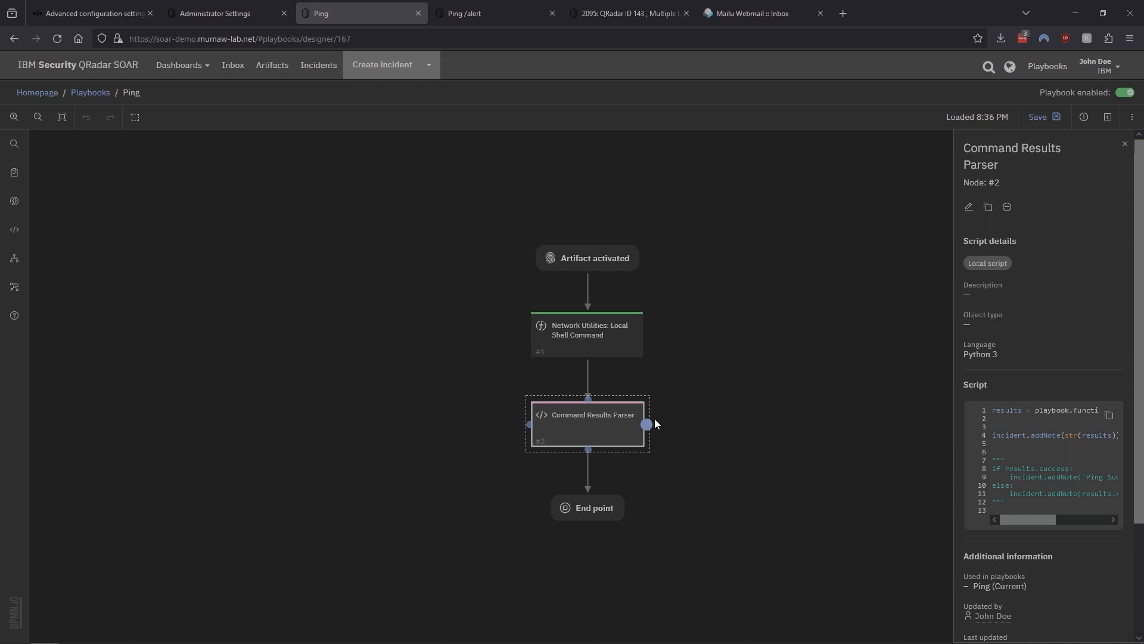
click(969, 207)
click(671, 395)
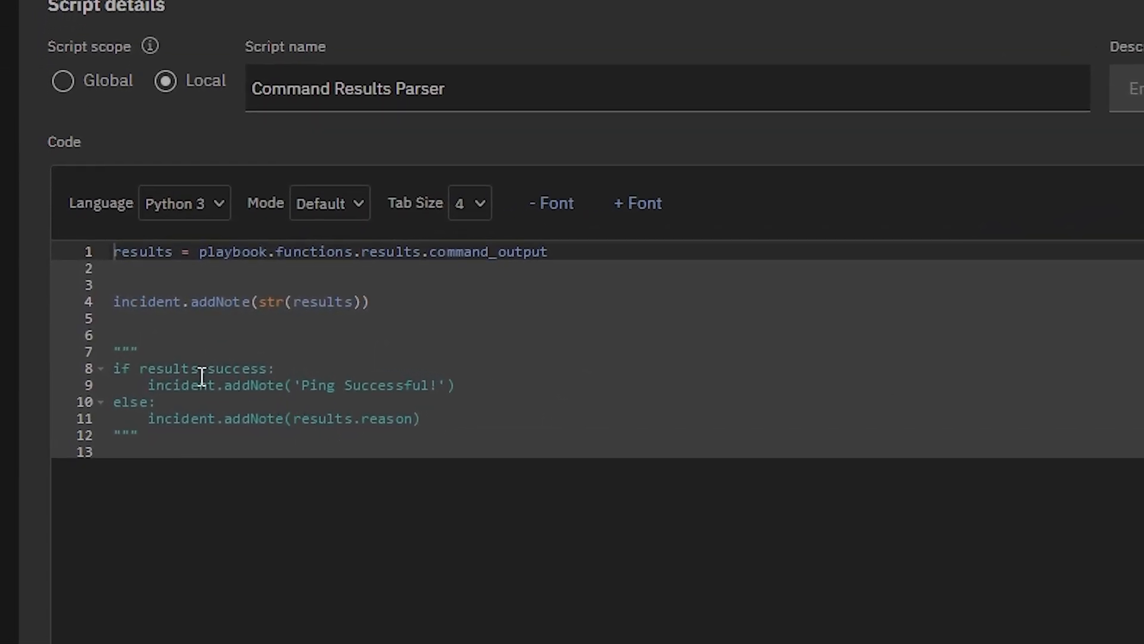
click(121, 422)
key(BackSpace)
key(BackSpace)
key(BackSpace)
click(122, 285)
text(""")
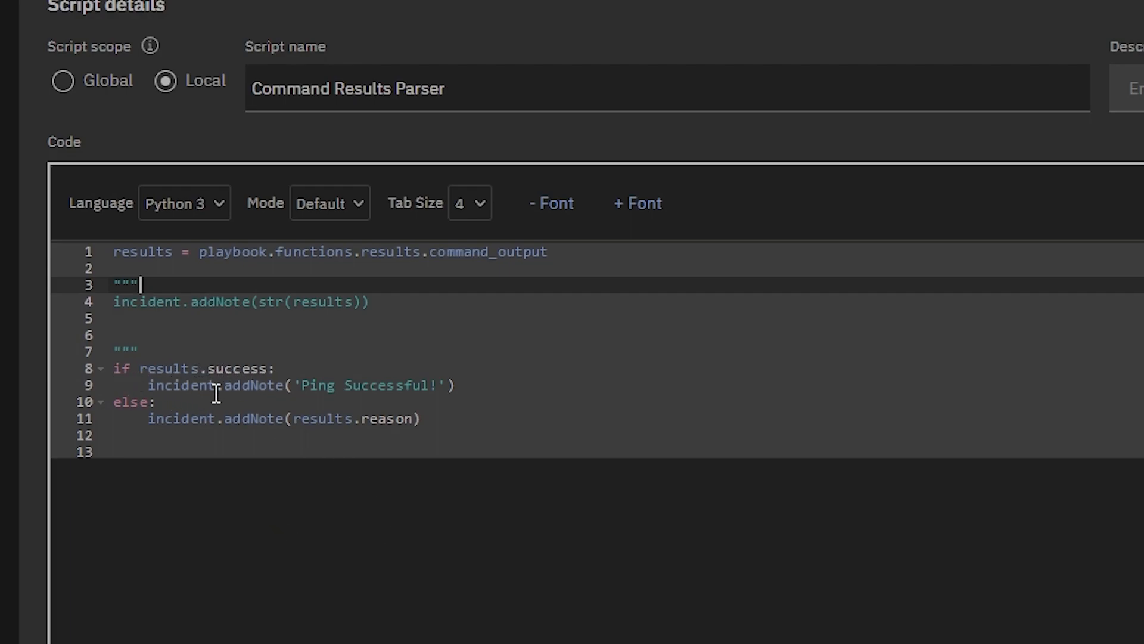
Save the edited Command Results Parser script and the Ping playbook
drag(163, 386, 339, 388)
click(370, 385)
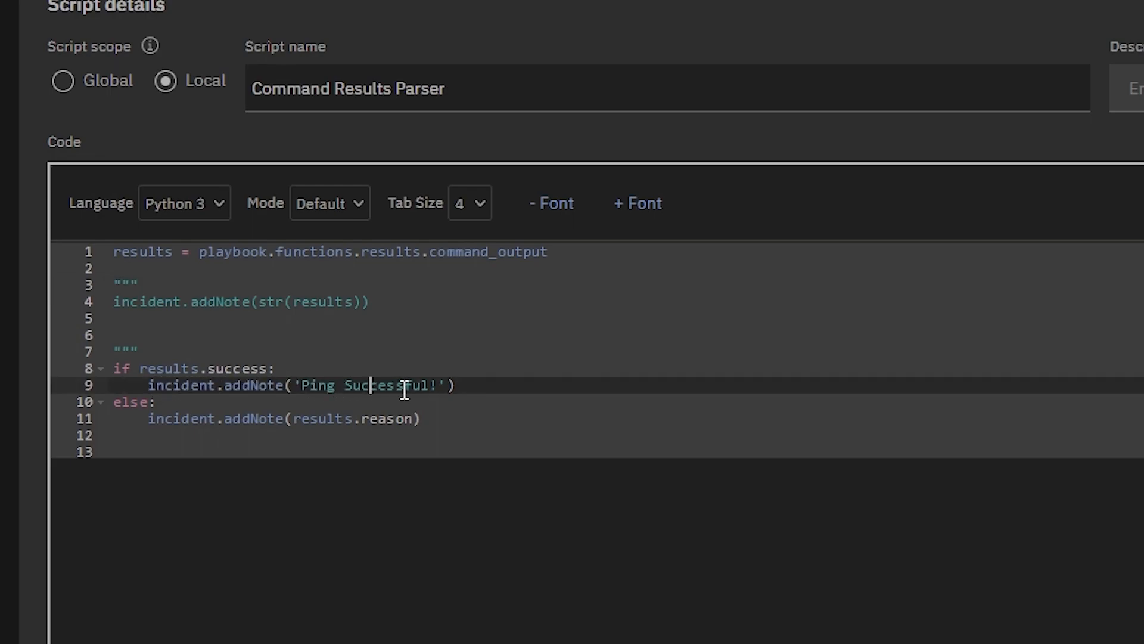
click(122, 403)
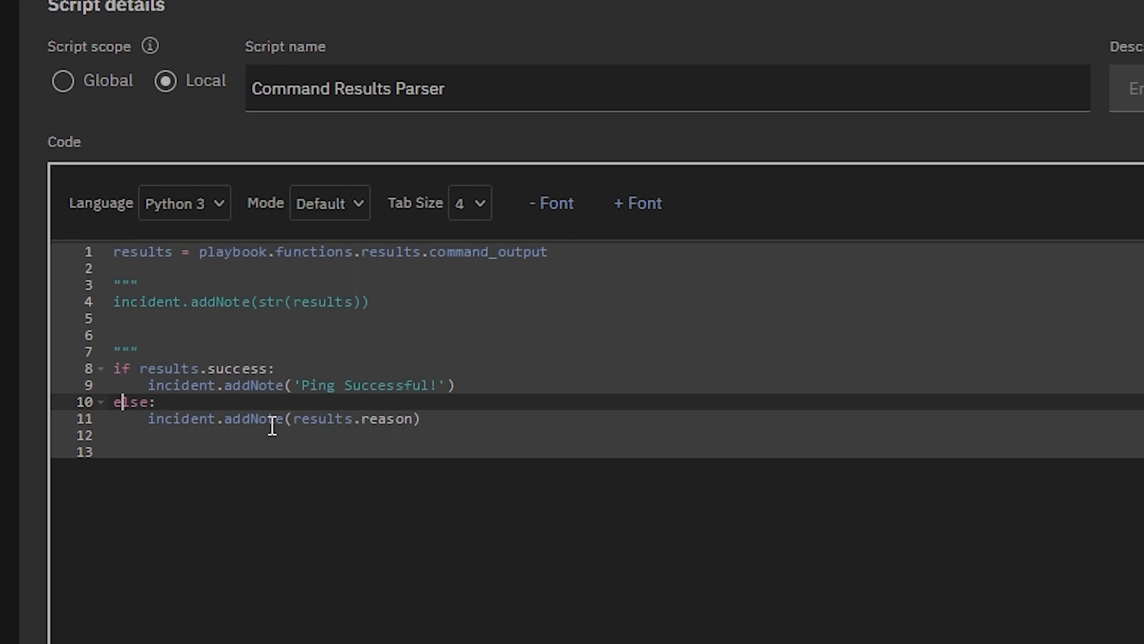
click(318, 420)
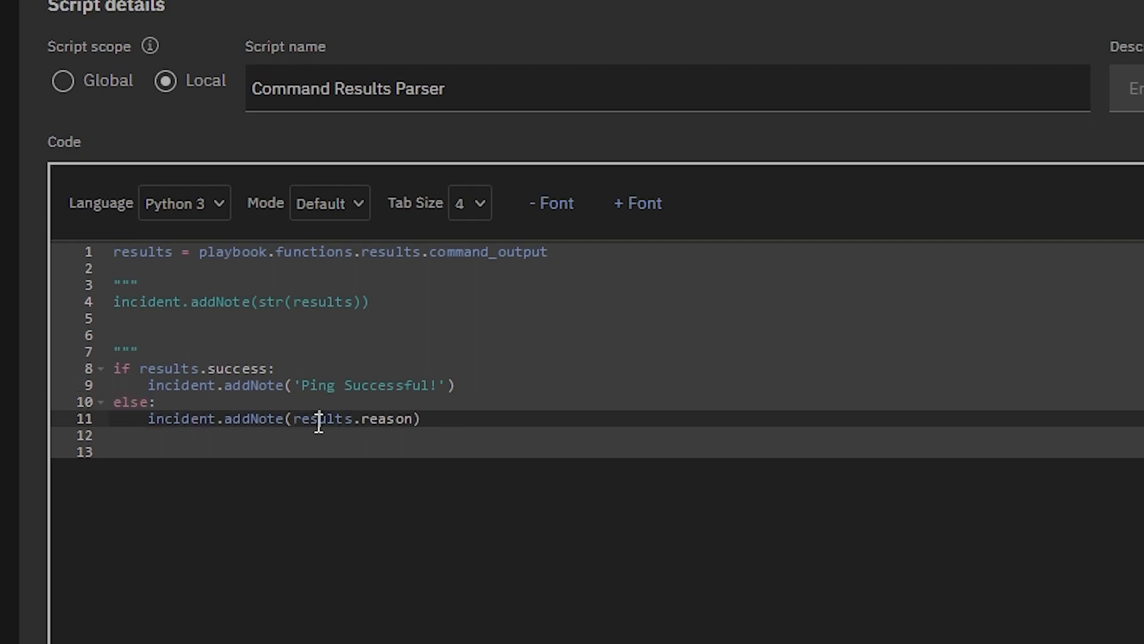
click(422, 435)
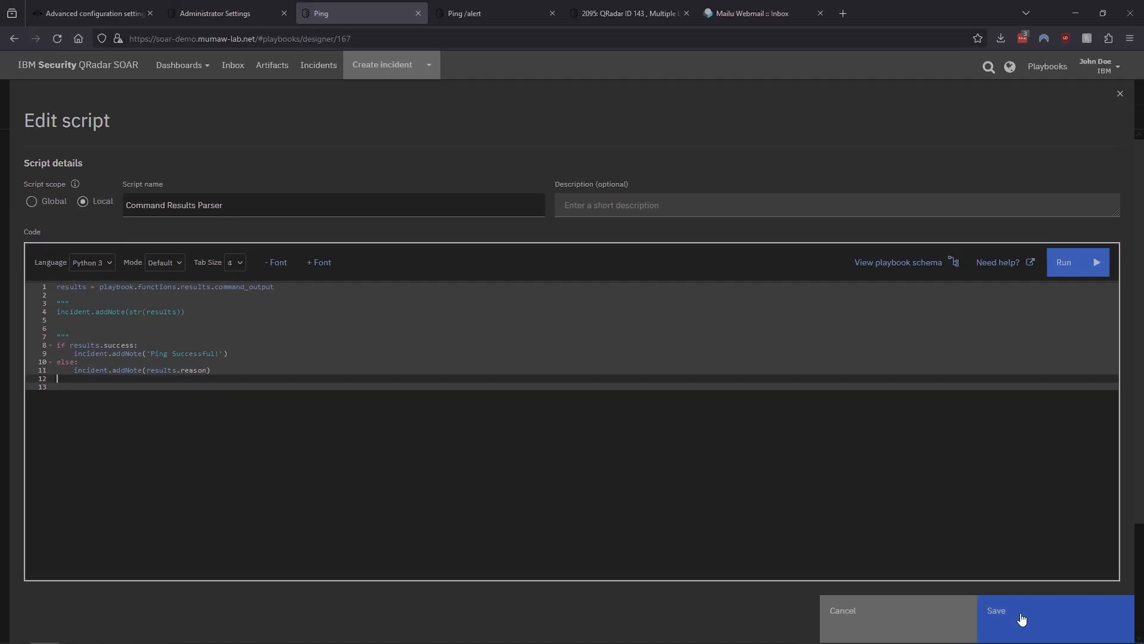
click(1021, 619)
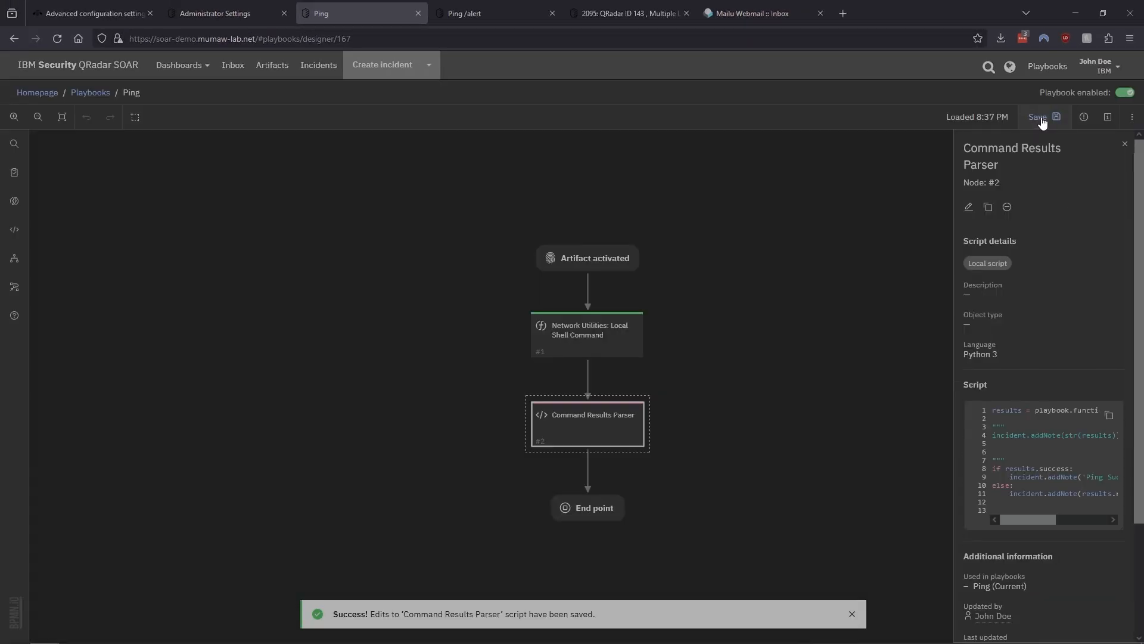
click(1041, 119)
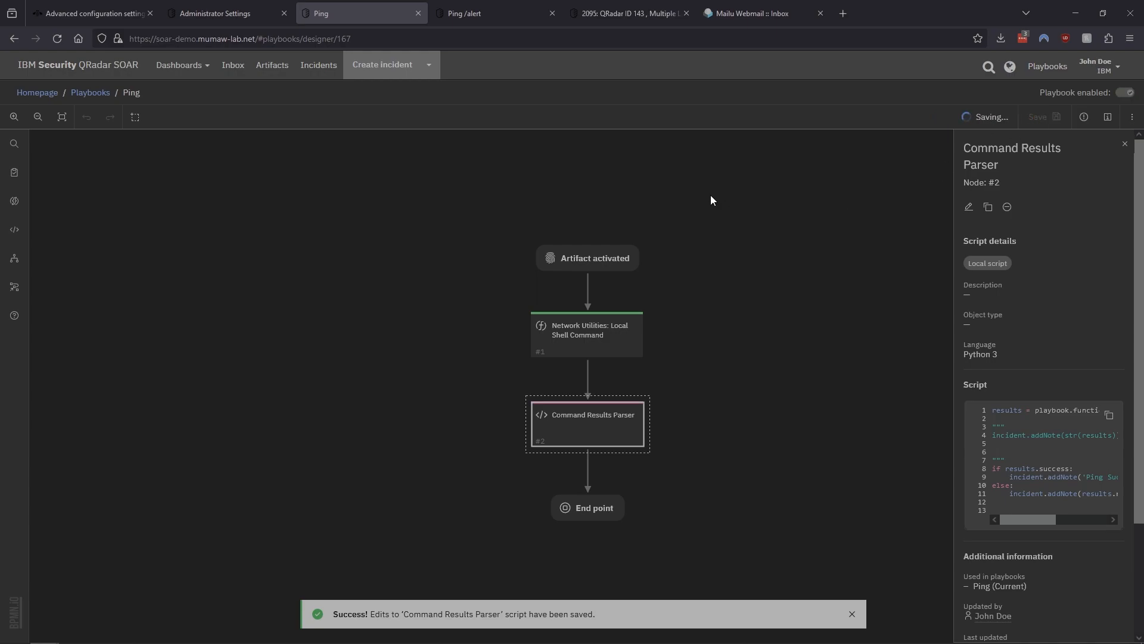
Run the Ping action again on the 88.122.208.167 IP address artifact
click(631, 13)
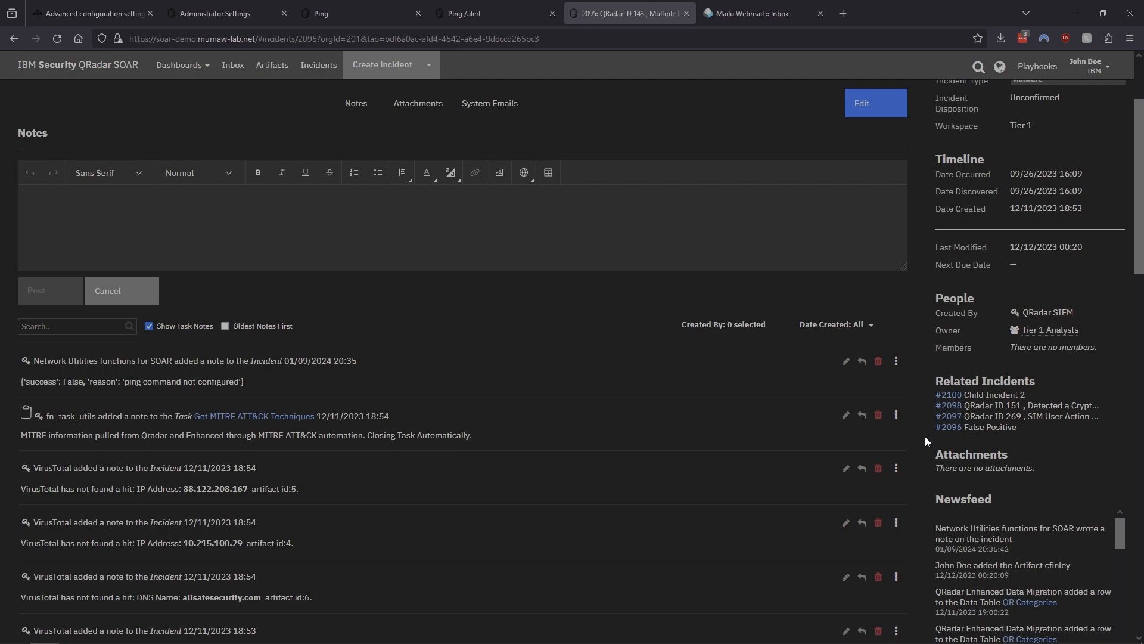
scroll(286, 173, up, 2)
click(195, 197)
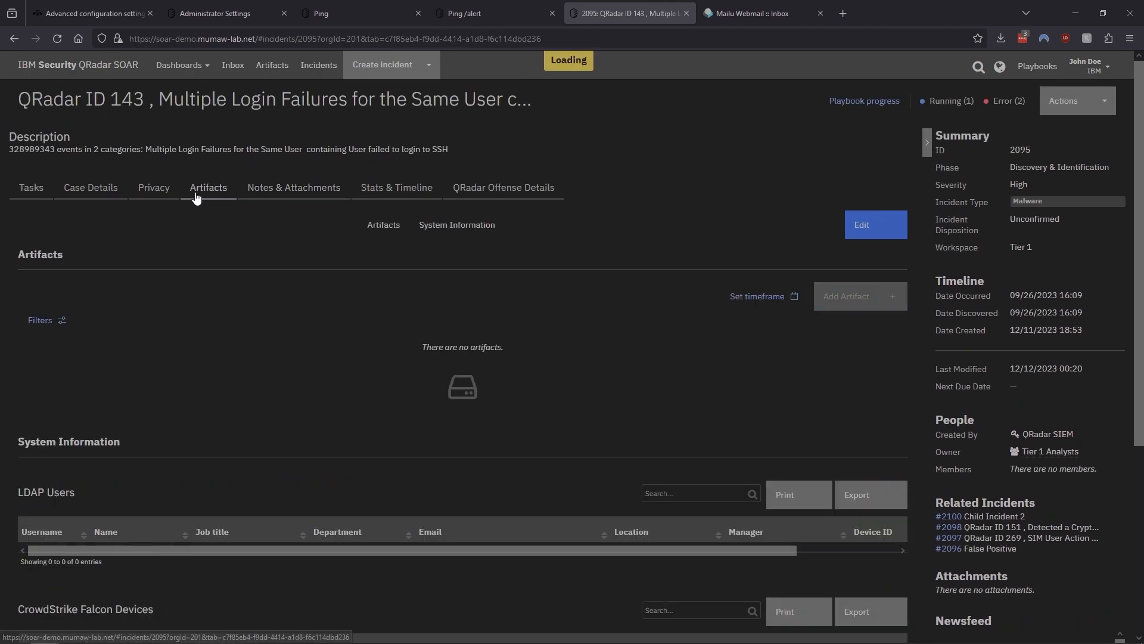
scroll(906, 381, down, 2)
click(859, 436)
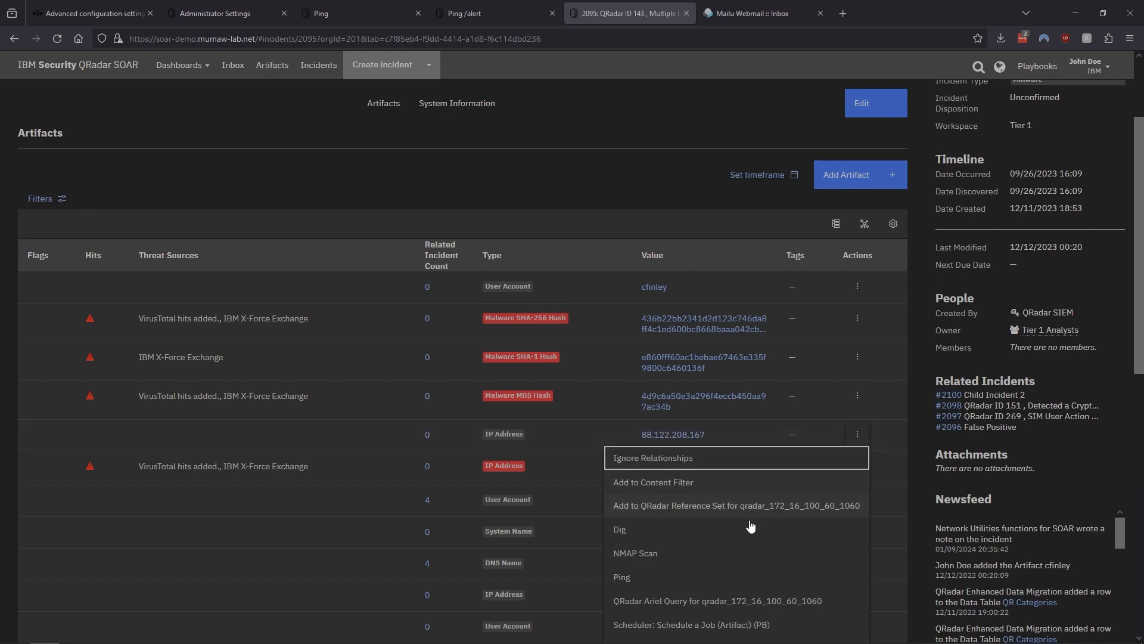
click(622, 577)
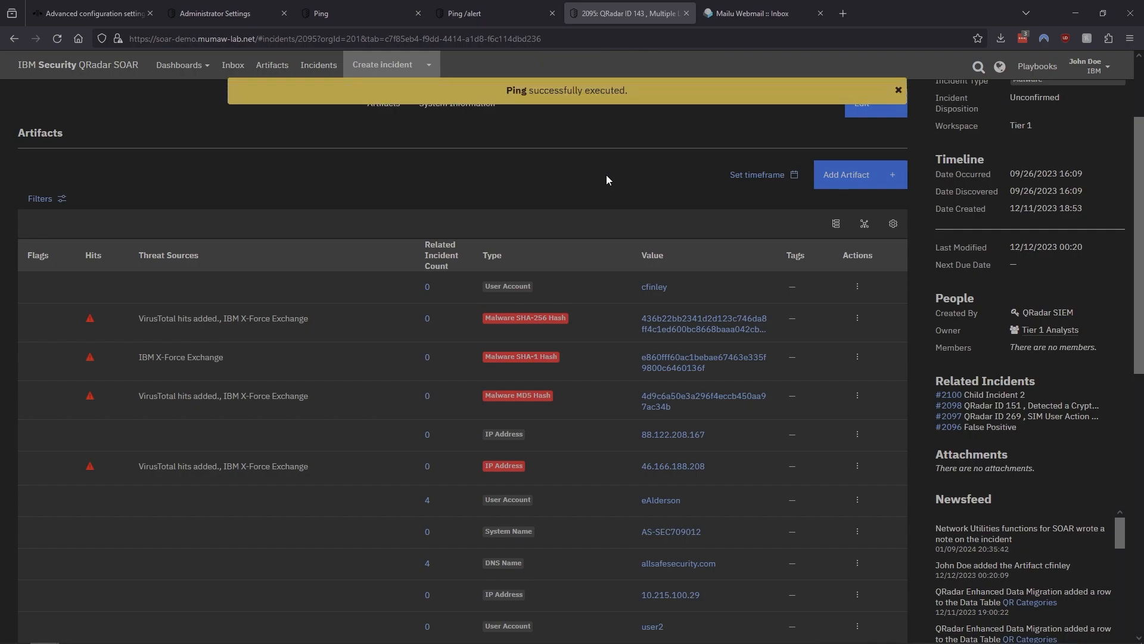
Compare the newest Network Utilities note with the earlier one in the incident's notes
scroll(606, 174, up, 3)
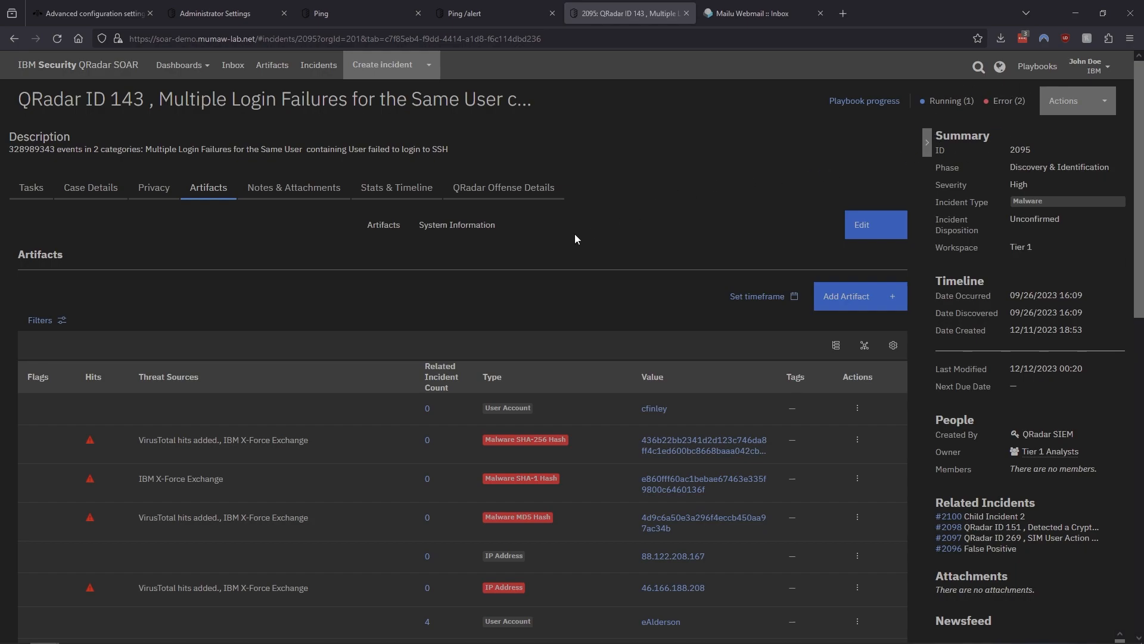
click(273, 199)
scroll(331, 217, down, 1)
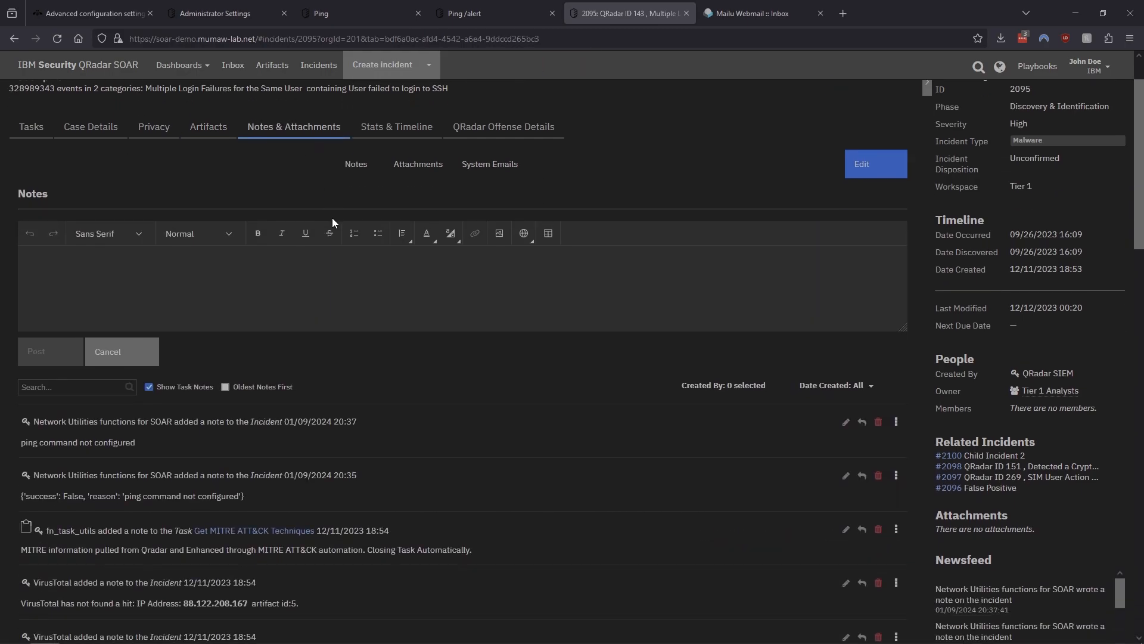
drag(139, 444, 24, 436)
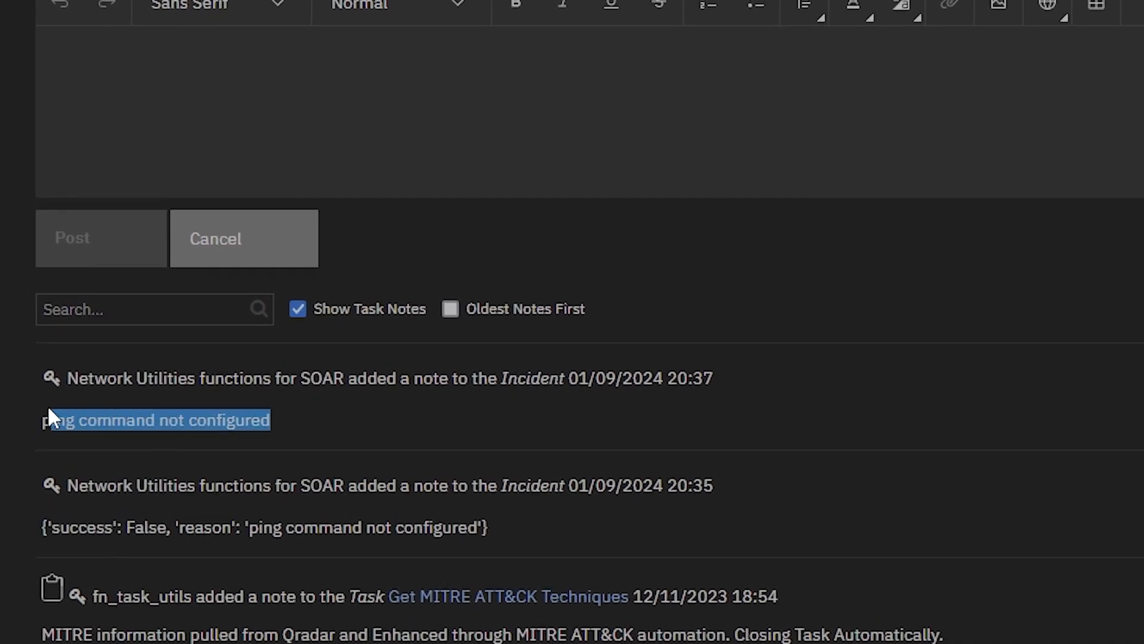
click(84, 421)
triple_click(84, 421)
triple_click(348, 531)
double_click(349, 531)
click(514, 526)
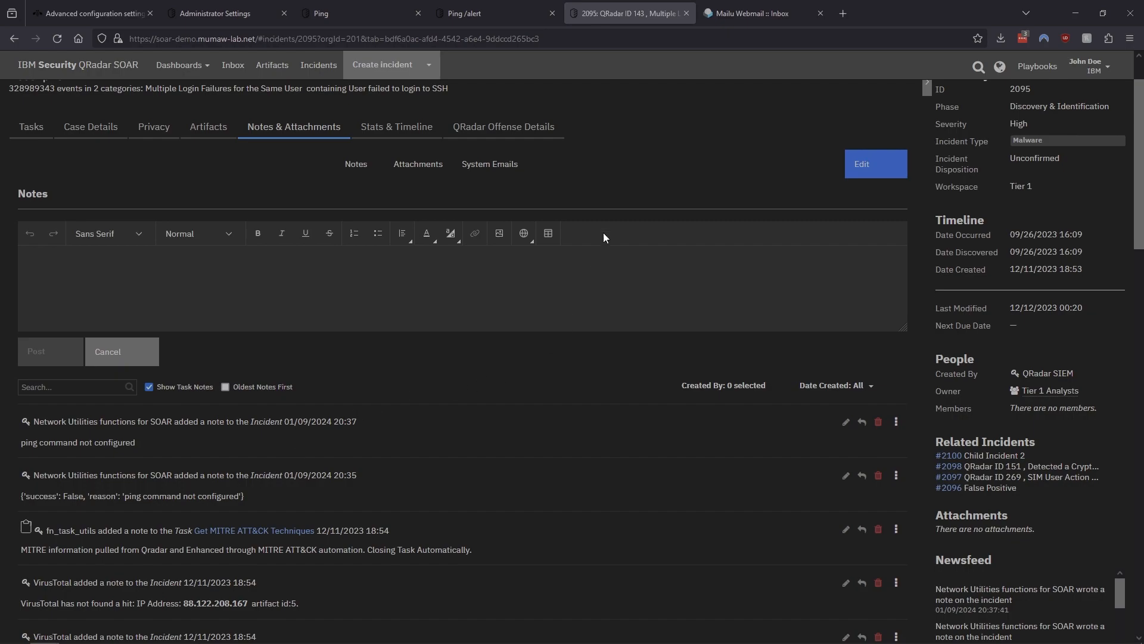
scroll(628, 179, up, 1)
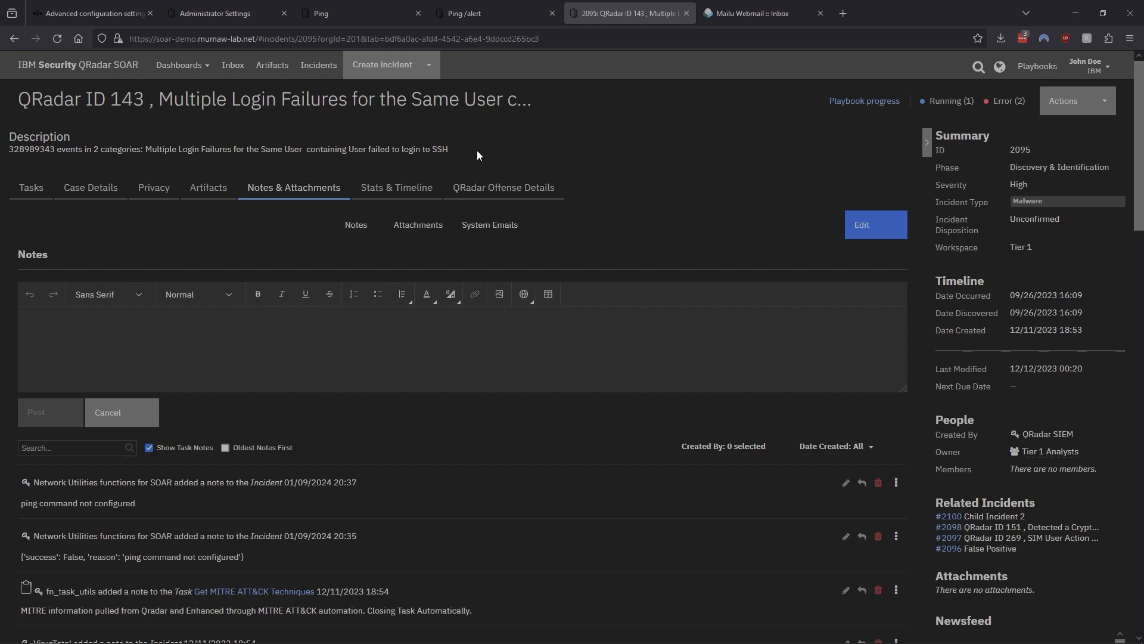
click(363, 15)
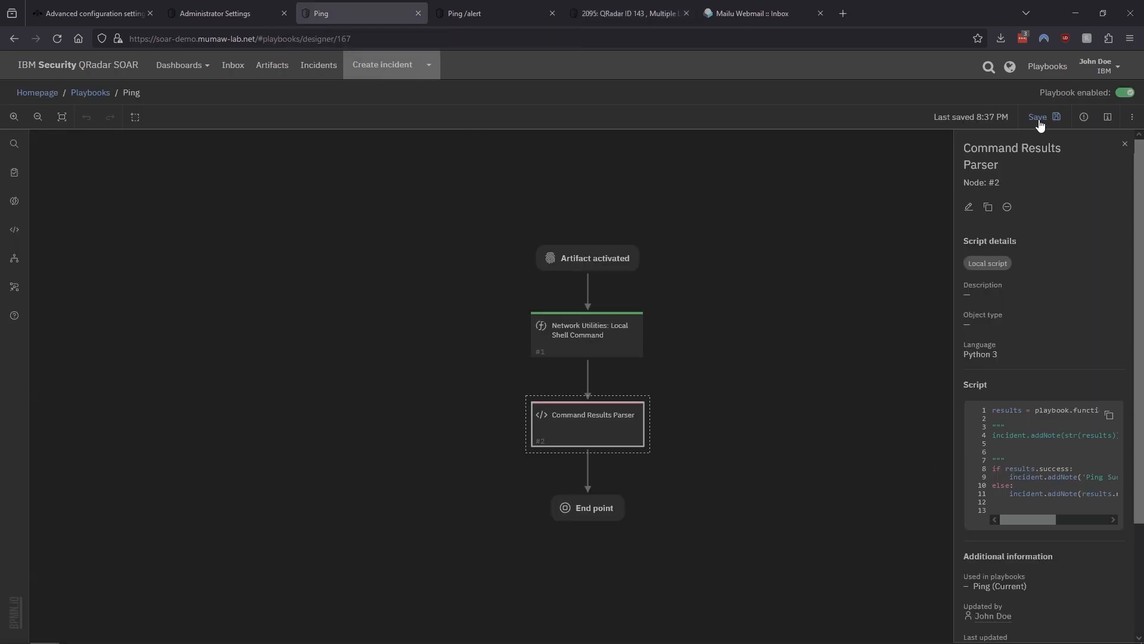
Disable the Ping playbook and enable the Ping /alert playbook instead
click(1124, 92)
click(728, 203)
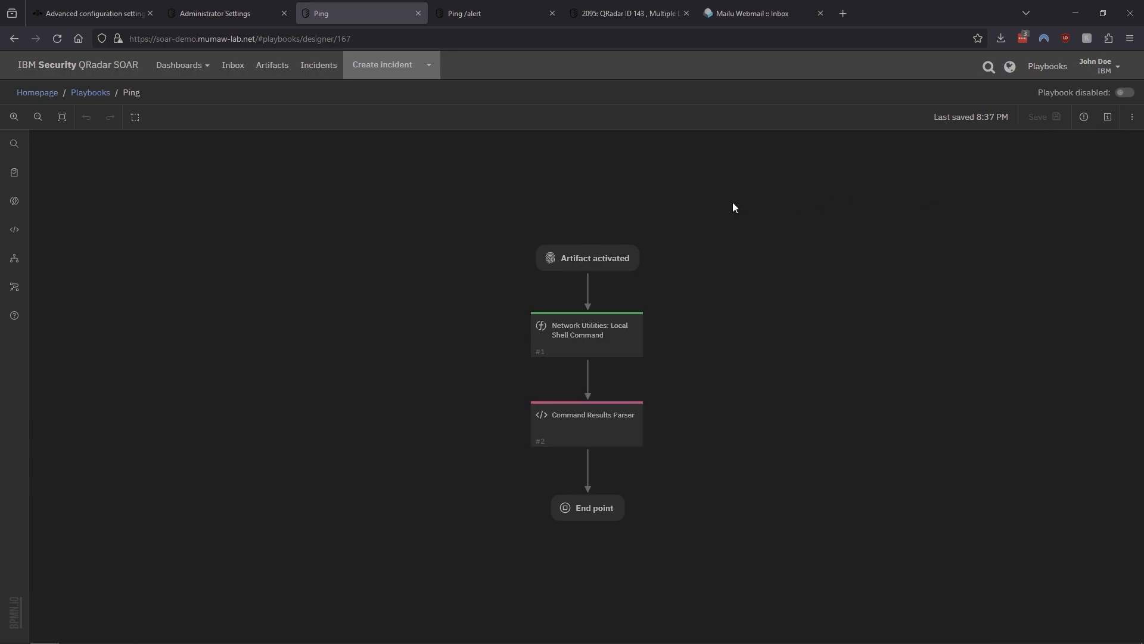
click(484, 19)
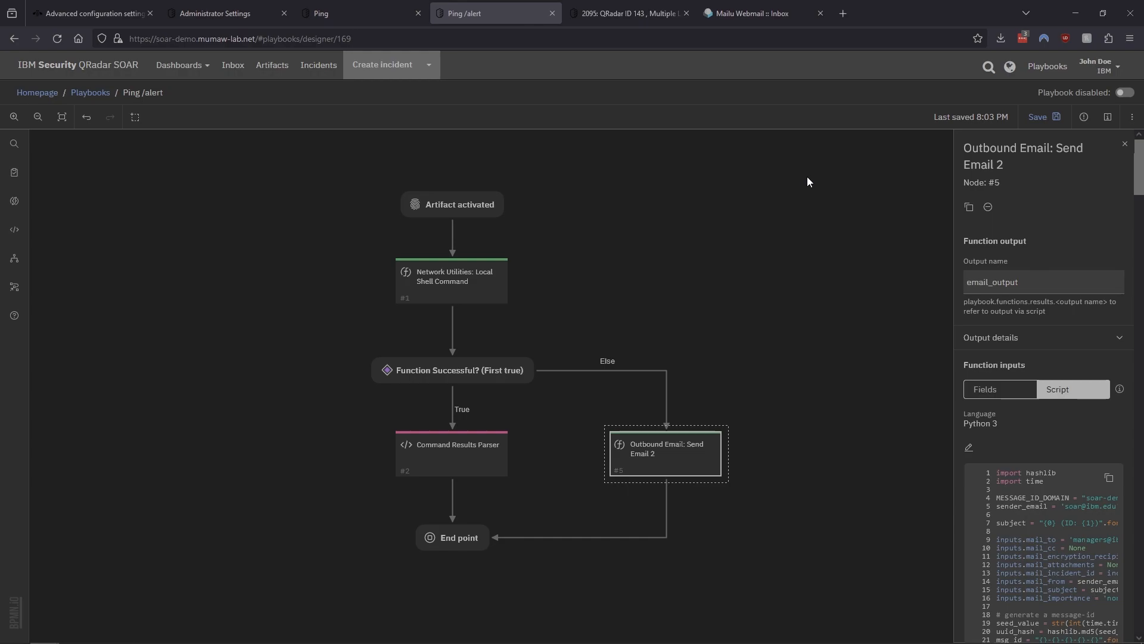
click(1124, 94)
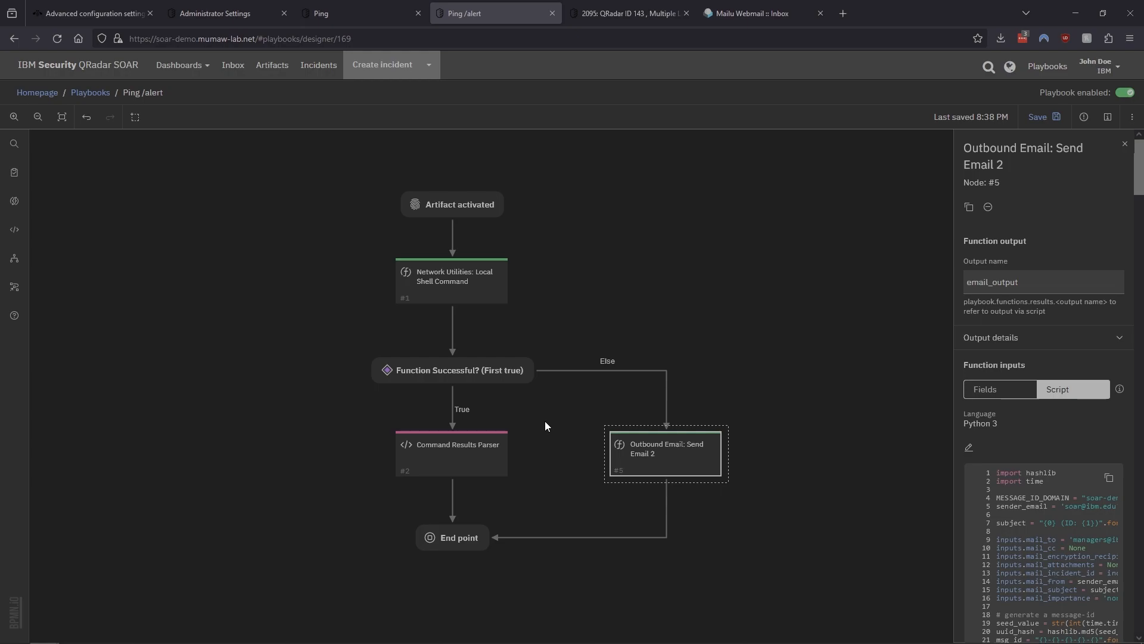
Examine the True condition script of the Function Successful? condition point in the Ping /alert playbook
click(481, 375)
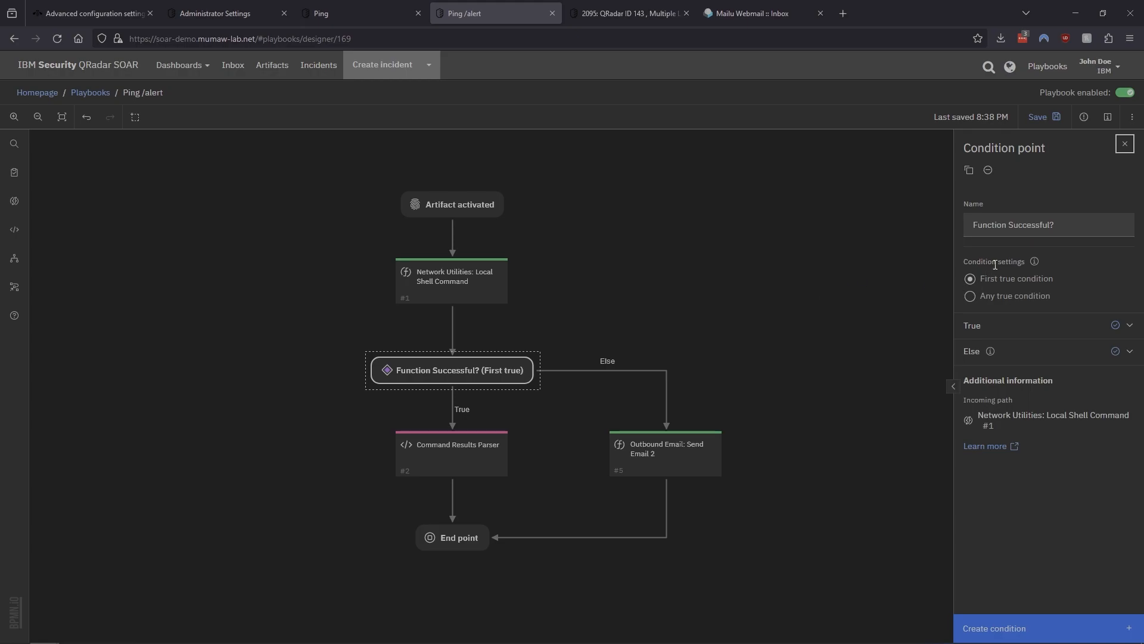
click(967, 224)
drag(967, 224, 1088, 222)
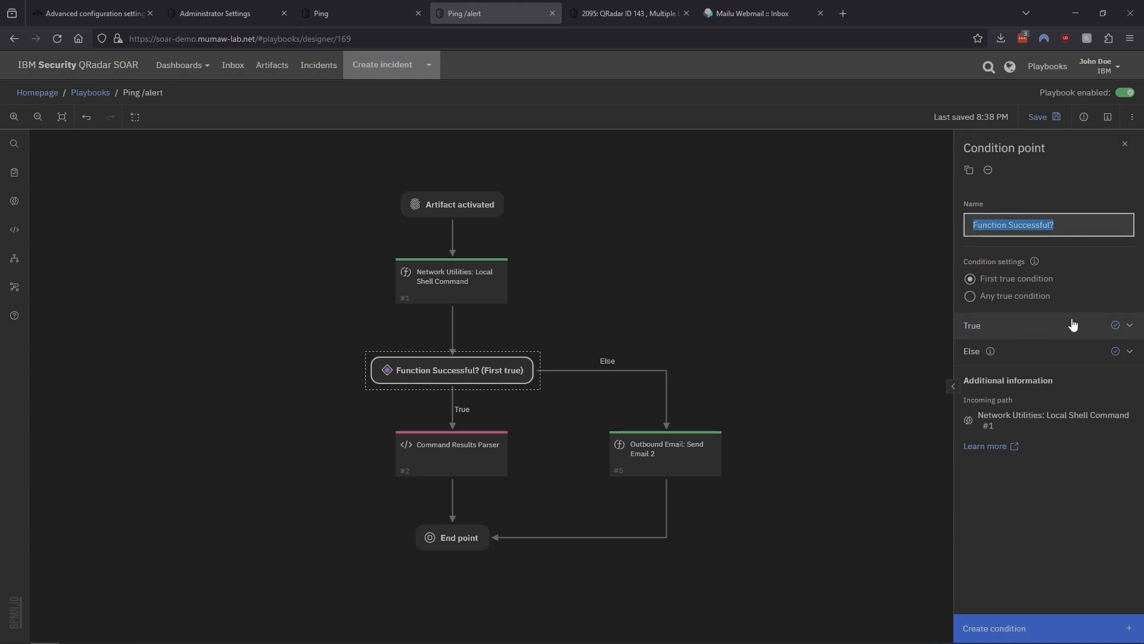
click(1130, 326)
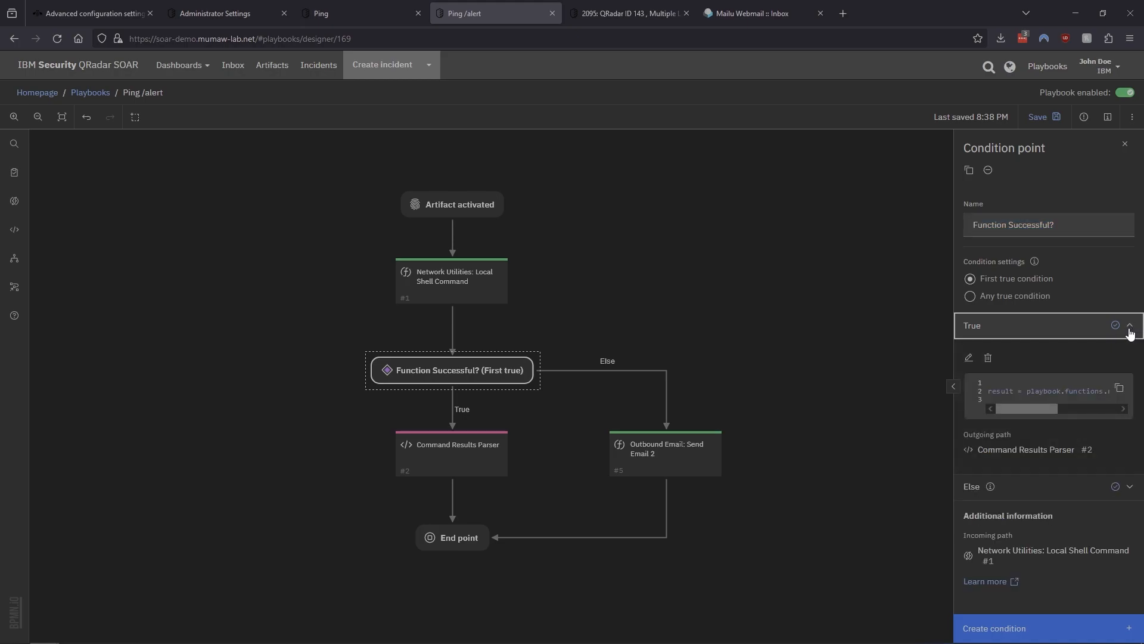
click(974, 363)
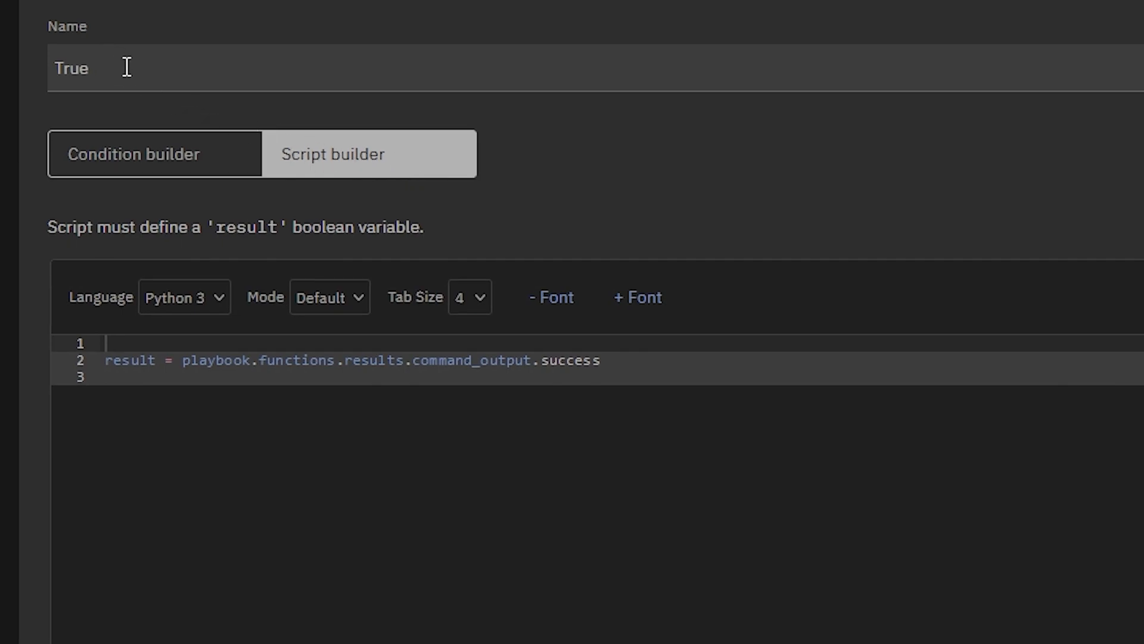
drag(125, 66, 23, 69)
click(358, 441)
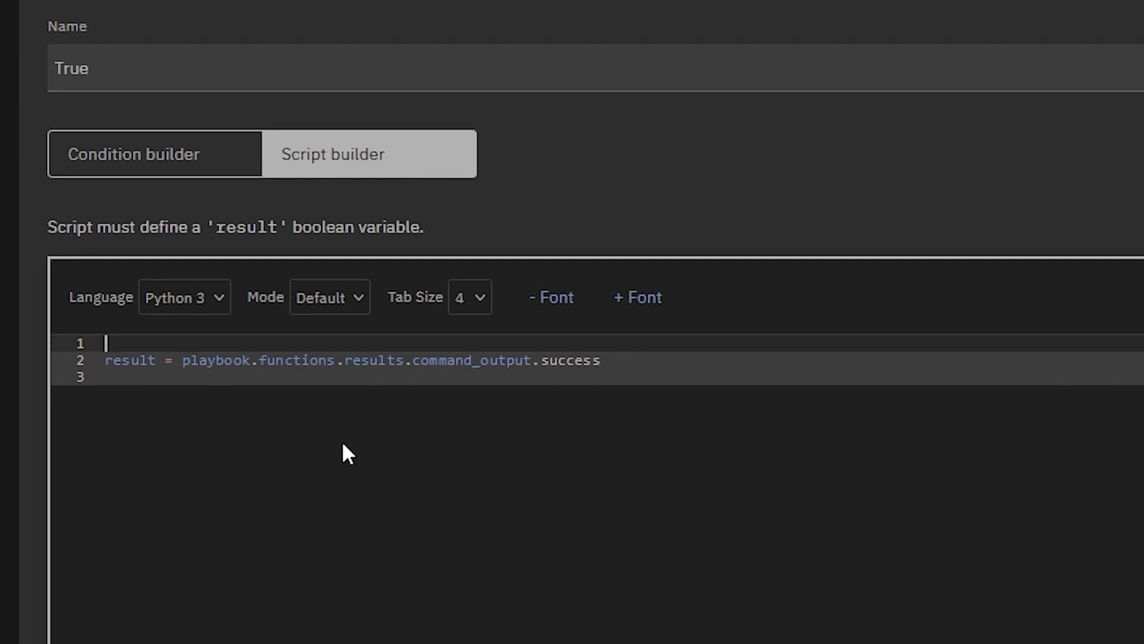
click(130, 359)
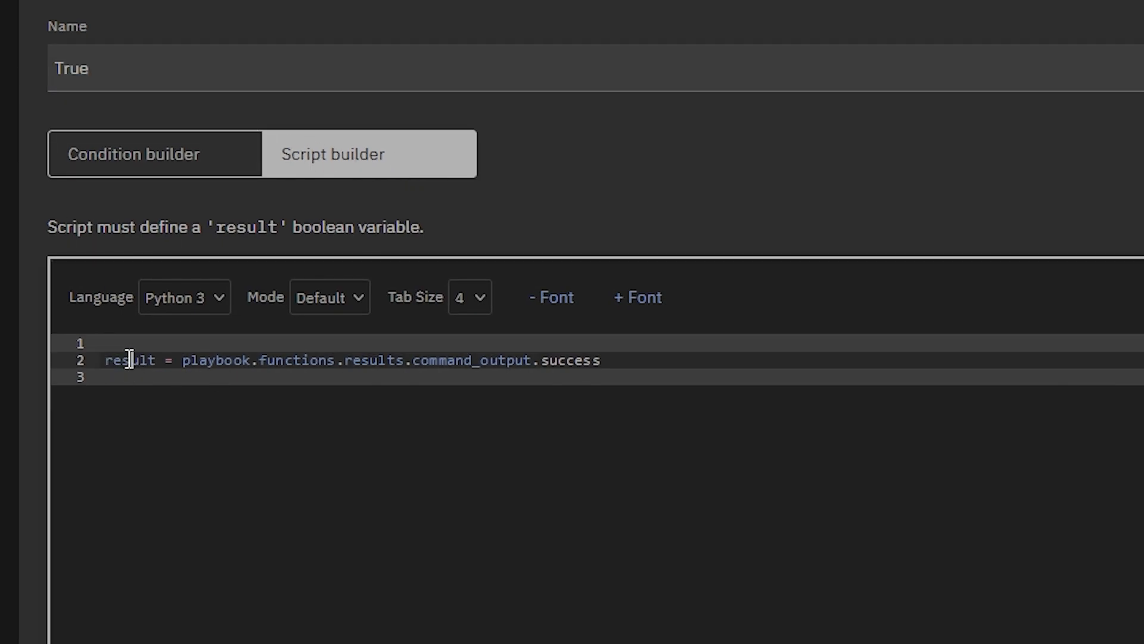
drag(181, 360, 633, 356)
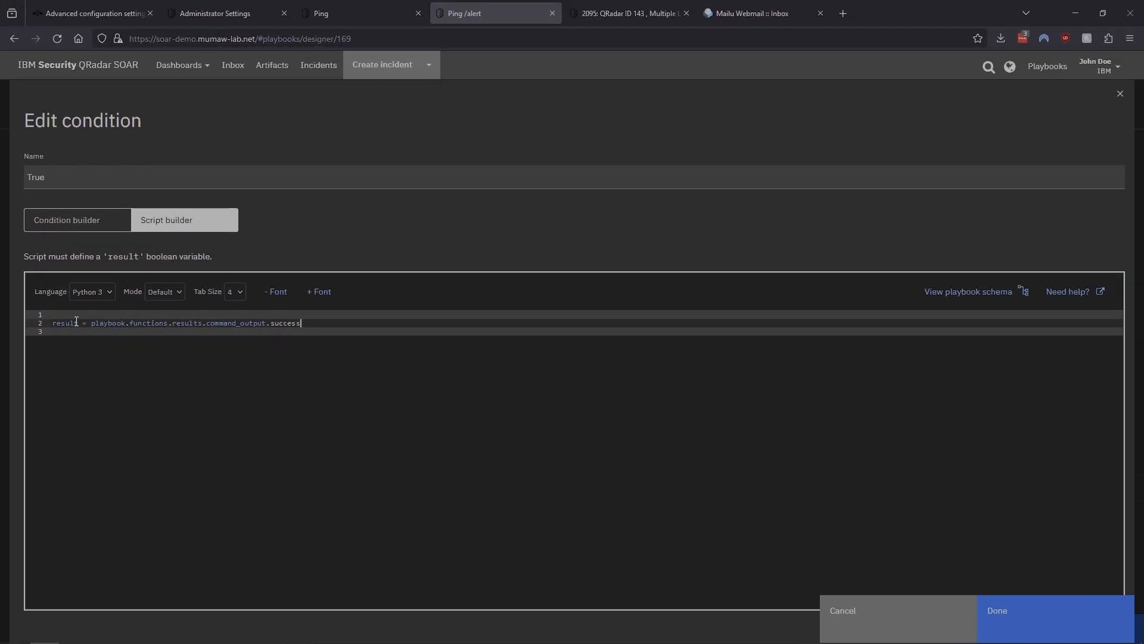
click(910, 634)
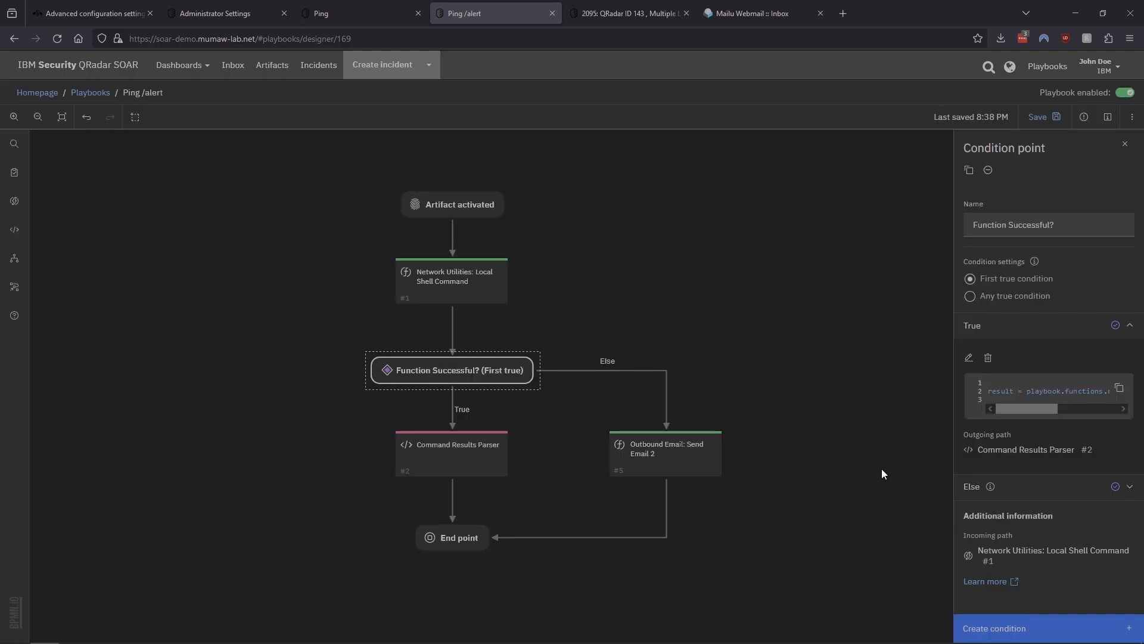
click(1130, 325)
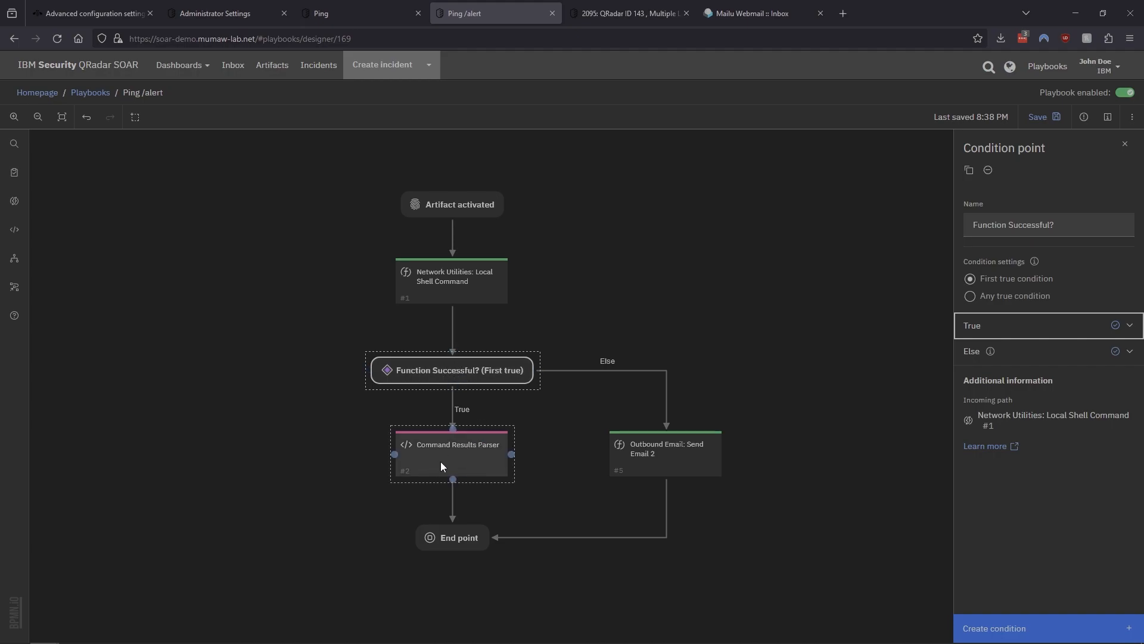
Inspect the Command Results Parser script in the Ping /alert playbook without saving changes
click(454, 456)
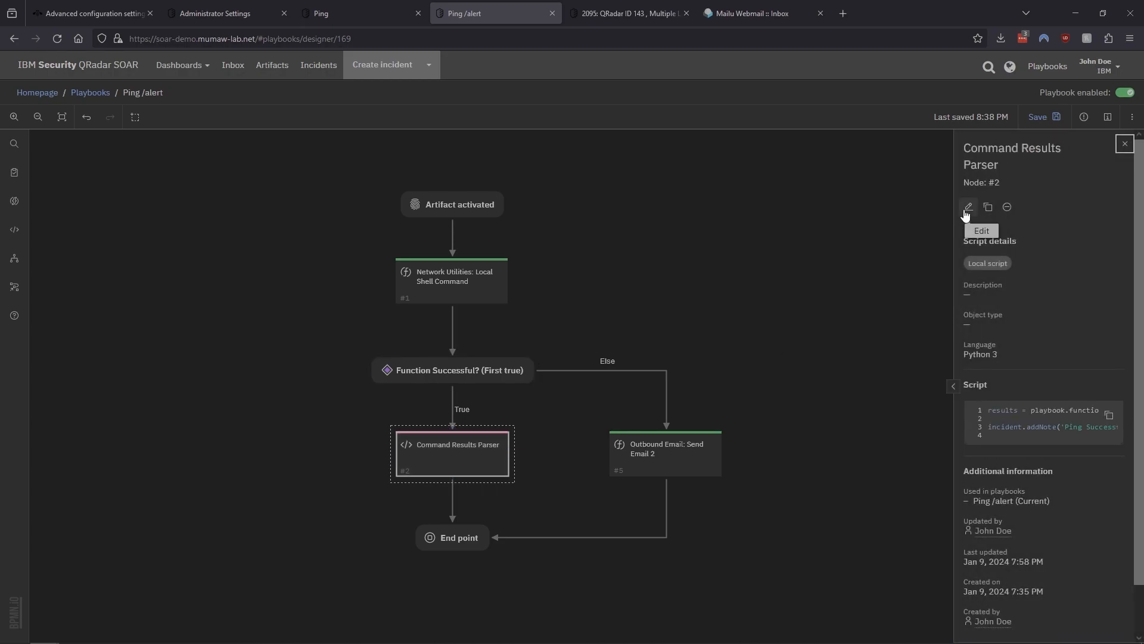
click(967, 208)
click(642, 401)
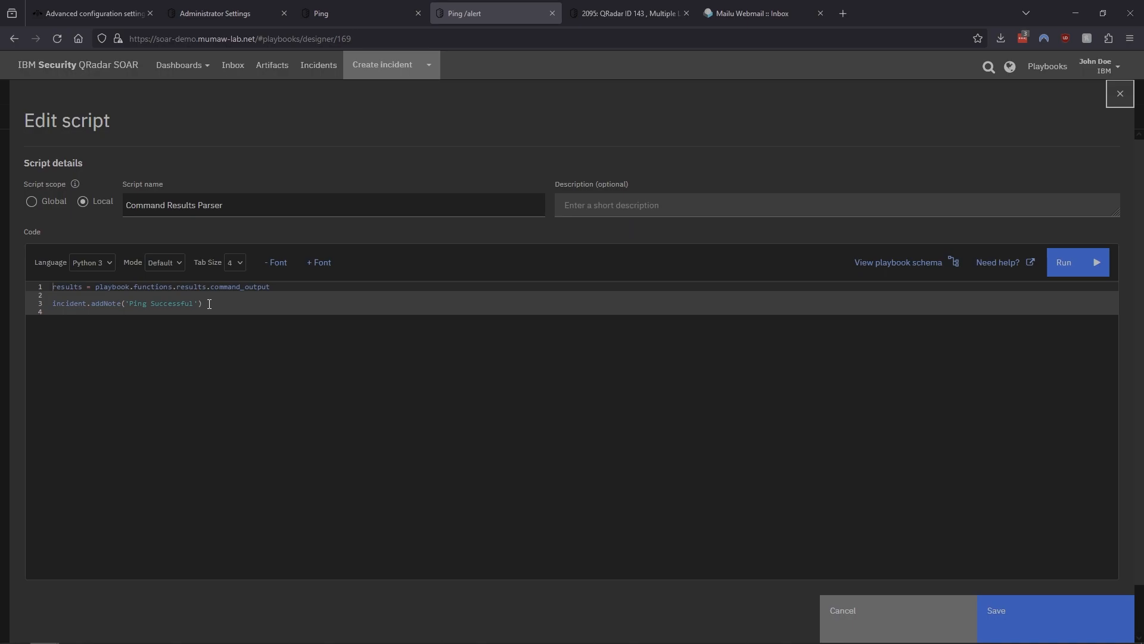
drag(55, 306, 235, 311)
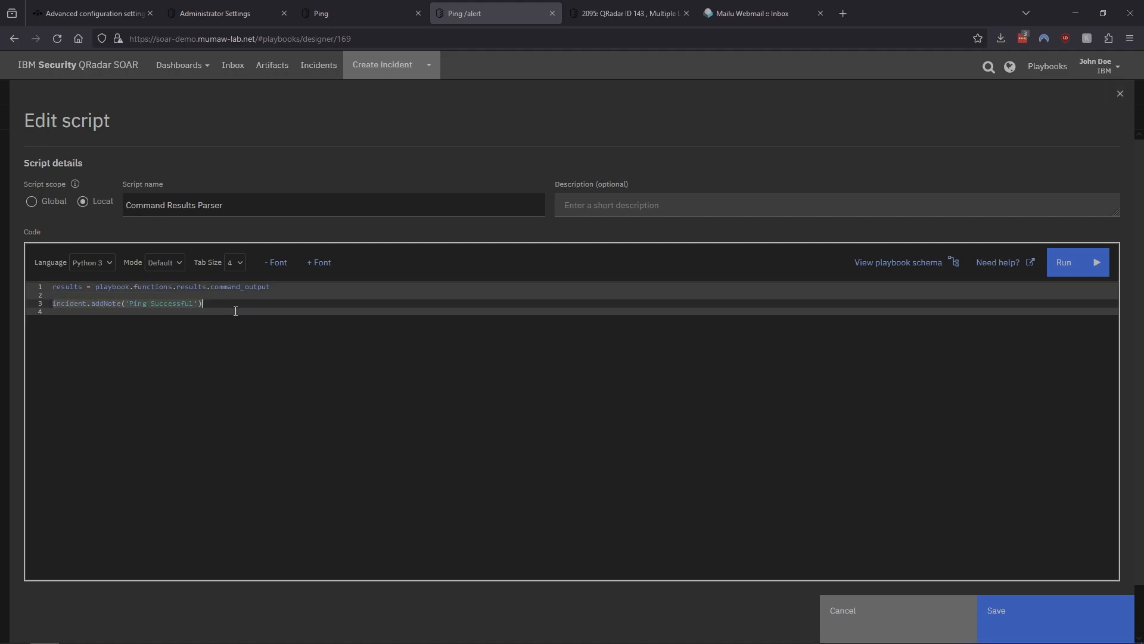
click(216, 306)
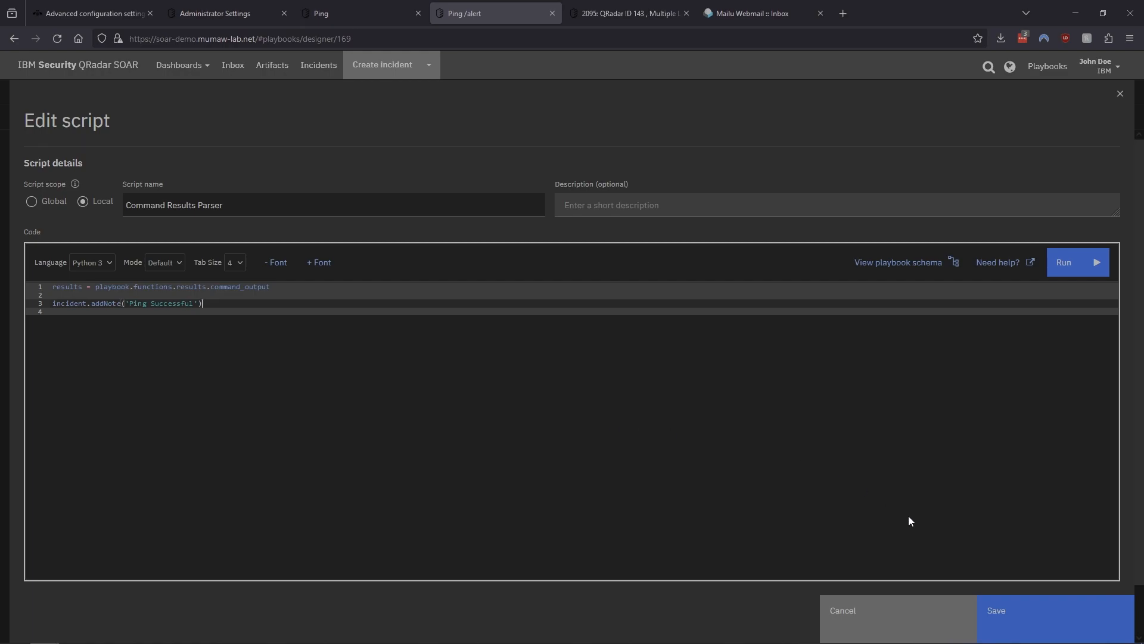
click(871, 612)
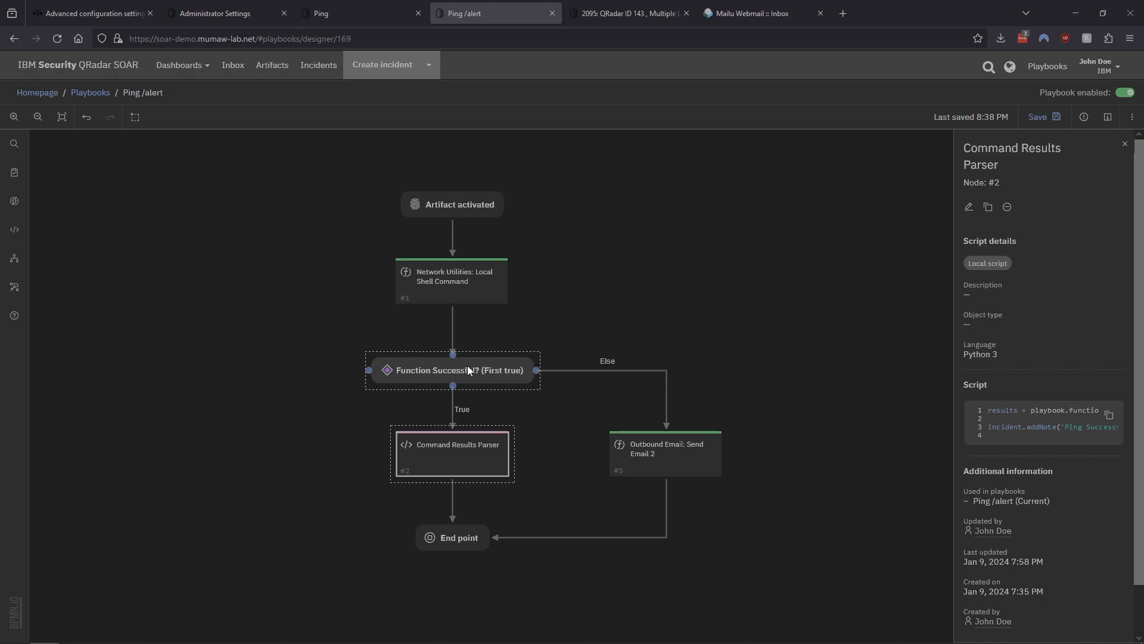
Review the Outbound Email: Send Email 2 input script, including the failure message and its format arguments
click(677, 452)
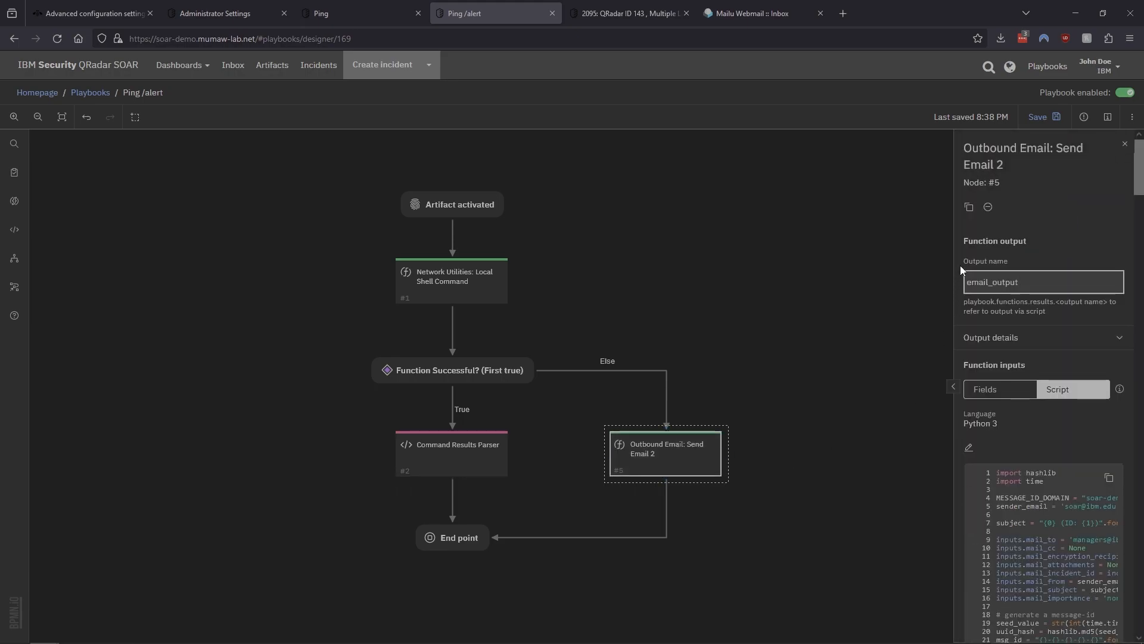
click(969, 447)
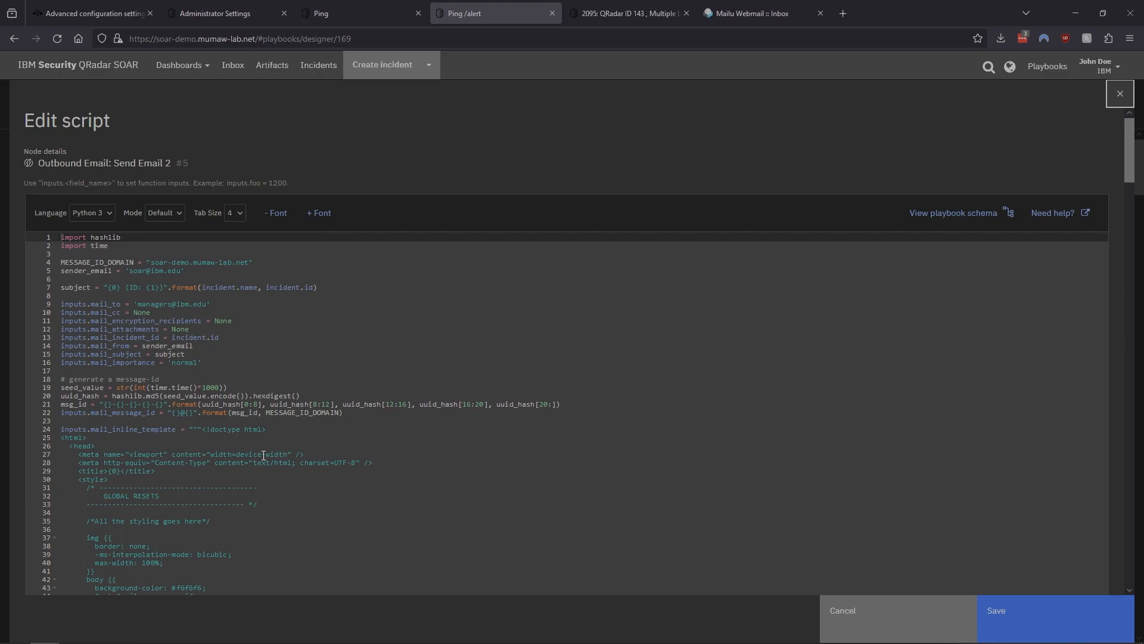
click(161, 304)
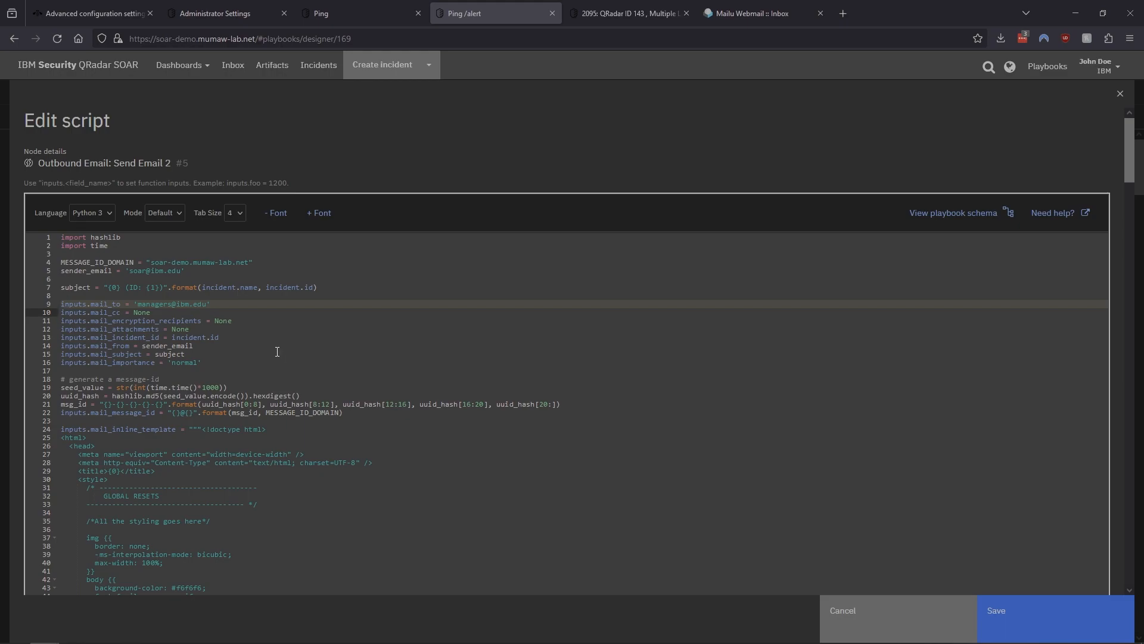
scroll(277, 352, down, 20)
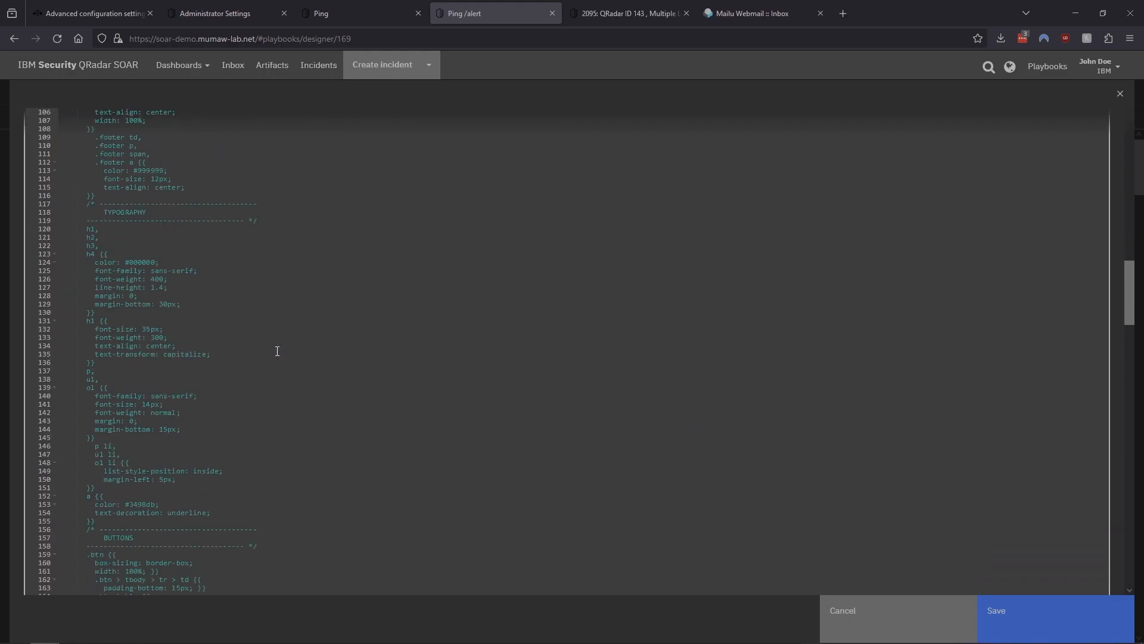
scroll(277, 351, down, 20)
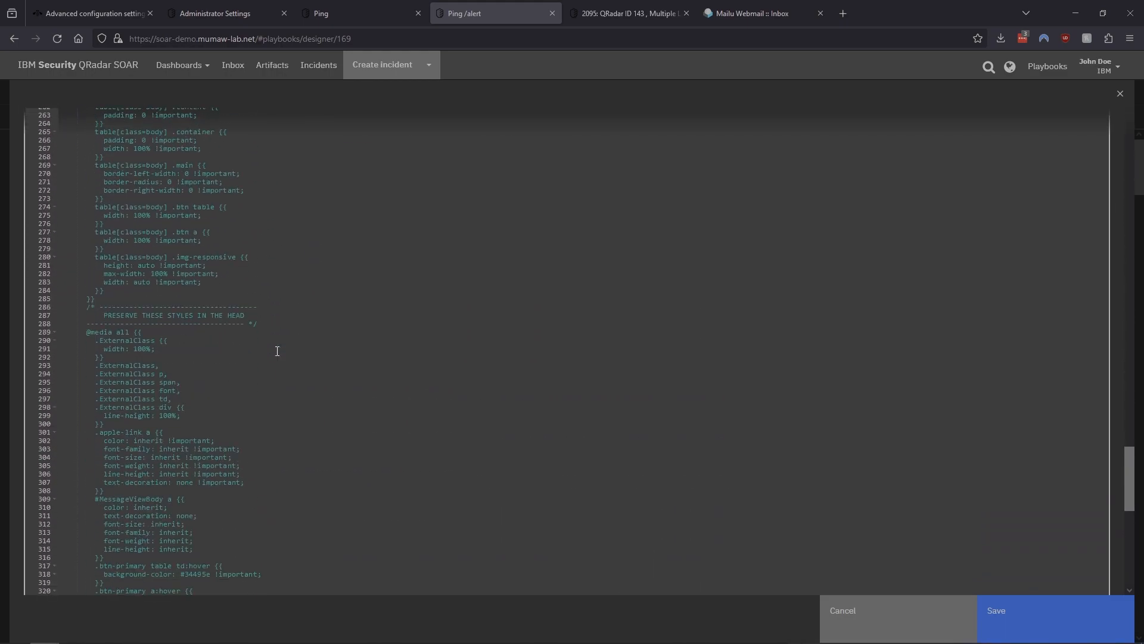
scroll(277, 351, down, 3)
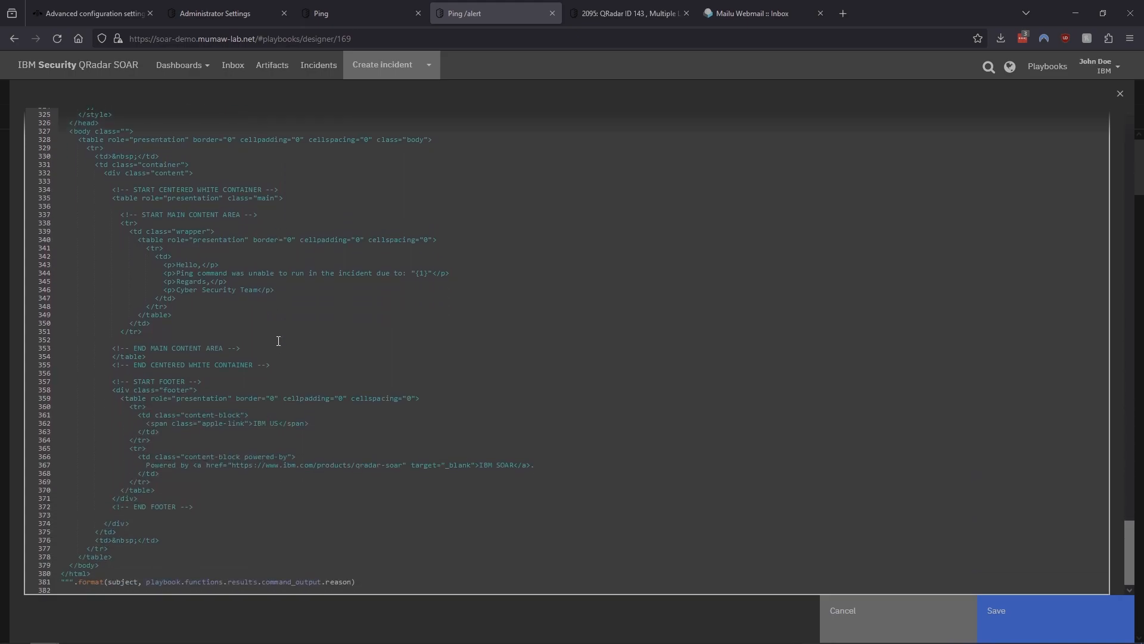
click(45, 279)
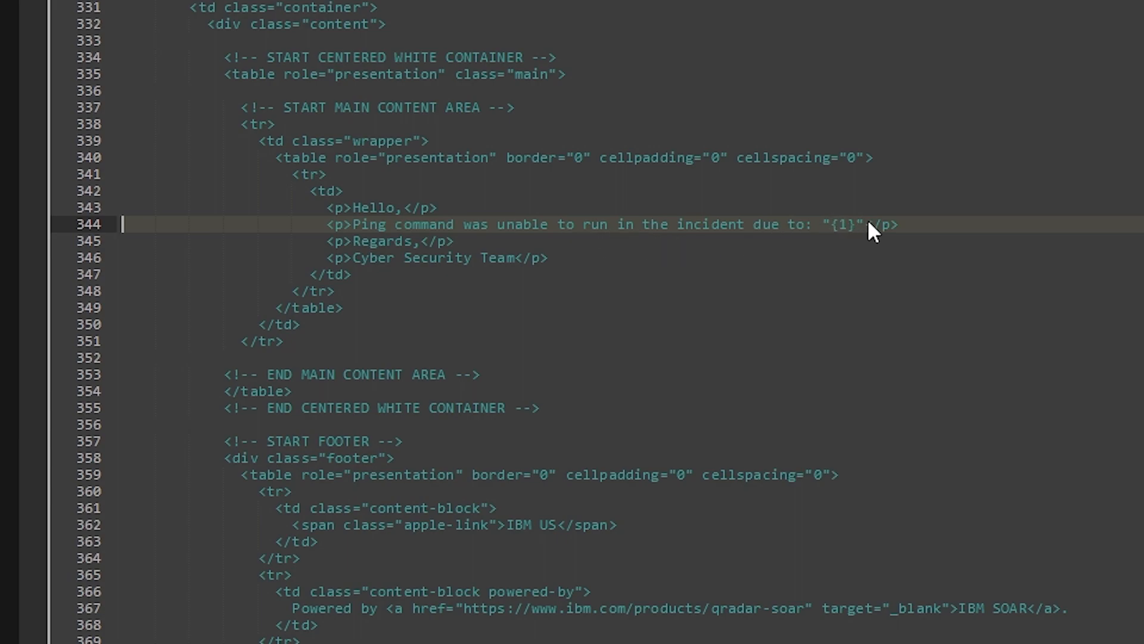
scroll(671, 486, down, 5)
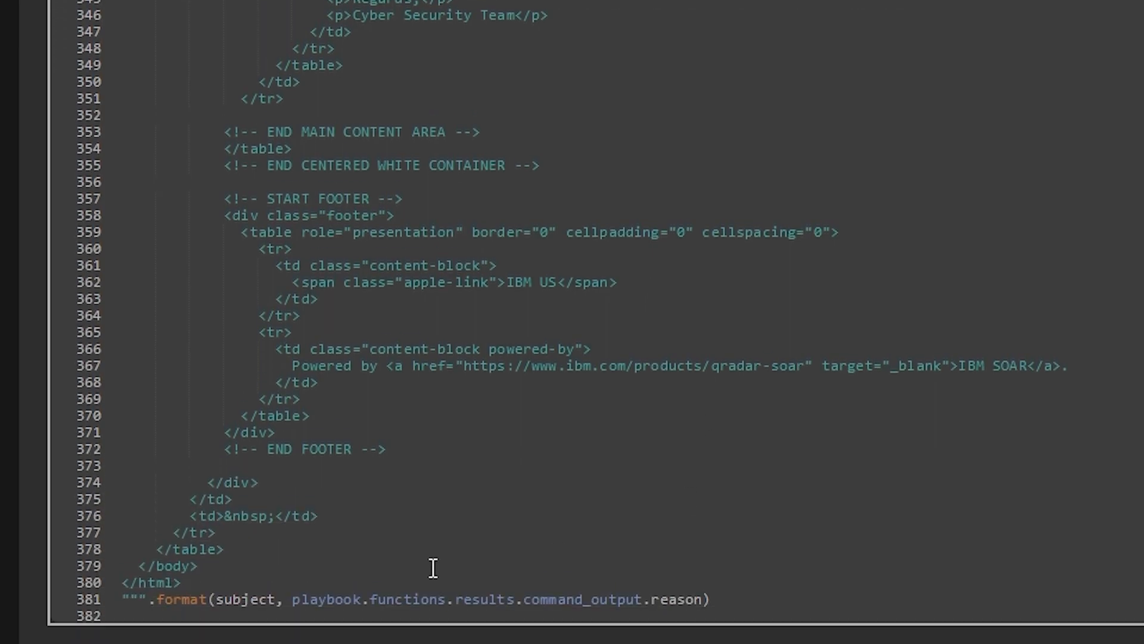
scroll(460, 572, down, 2)
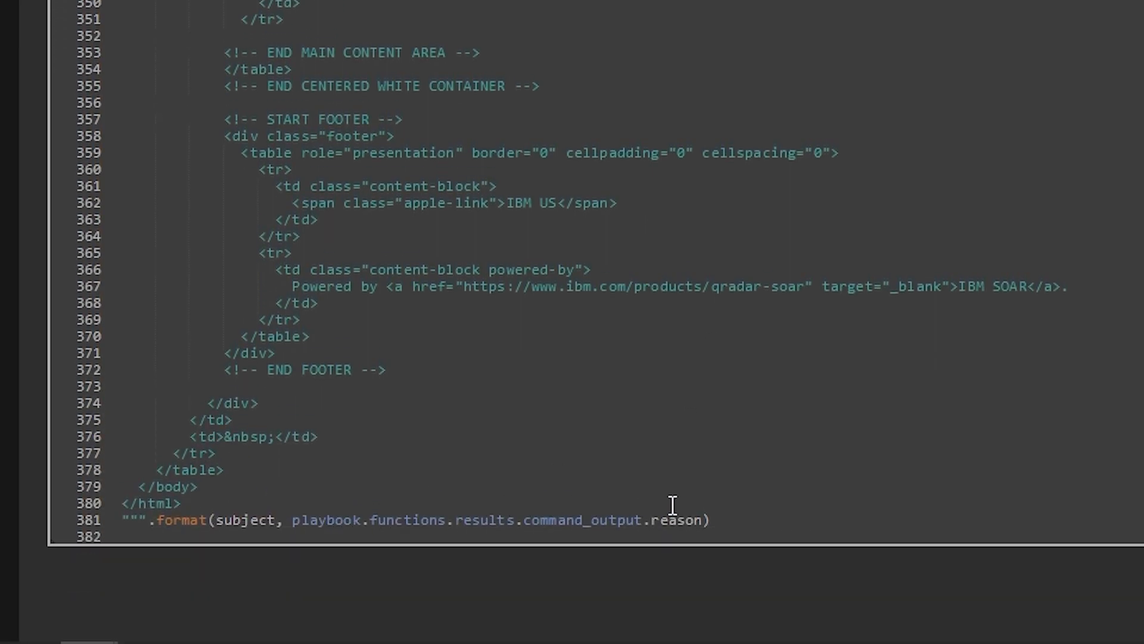
triple_click(649, 521)
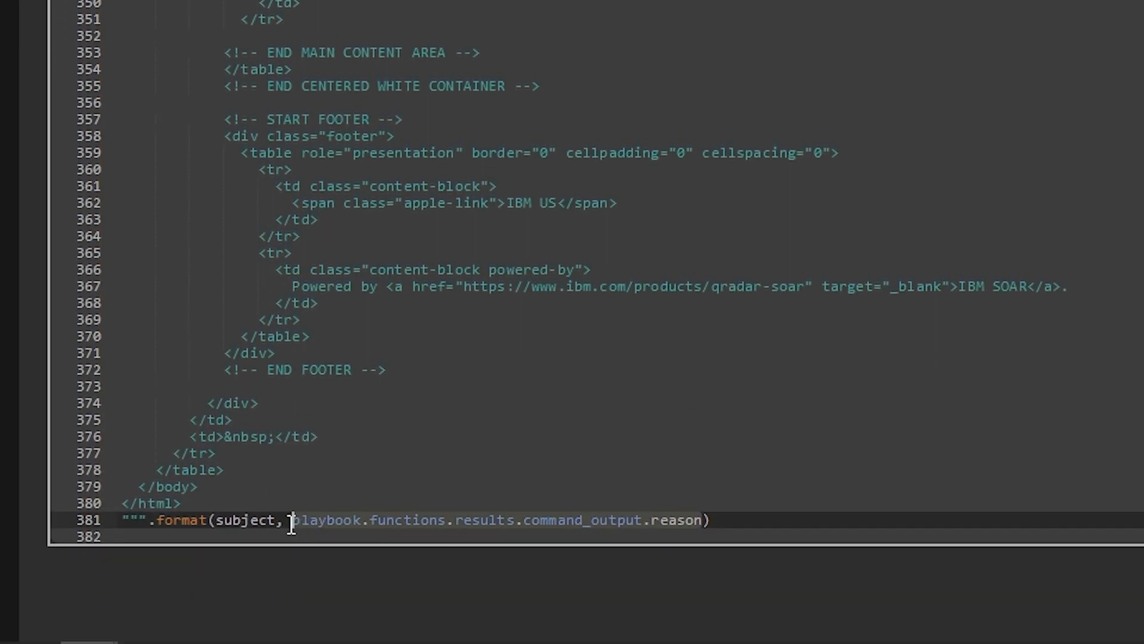
click(703, 419)
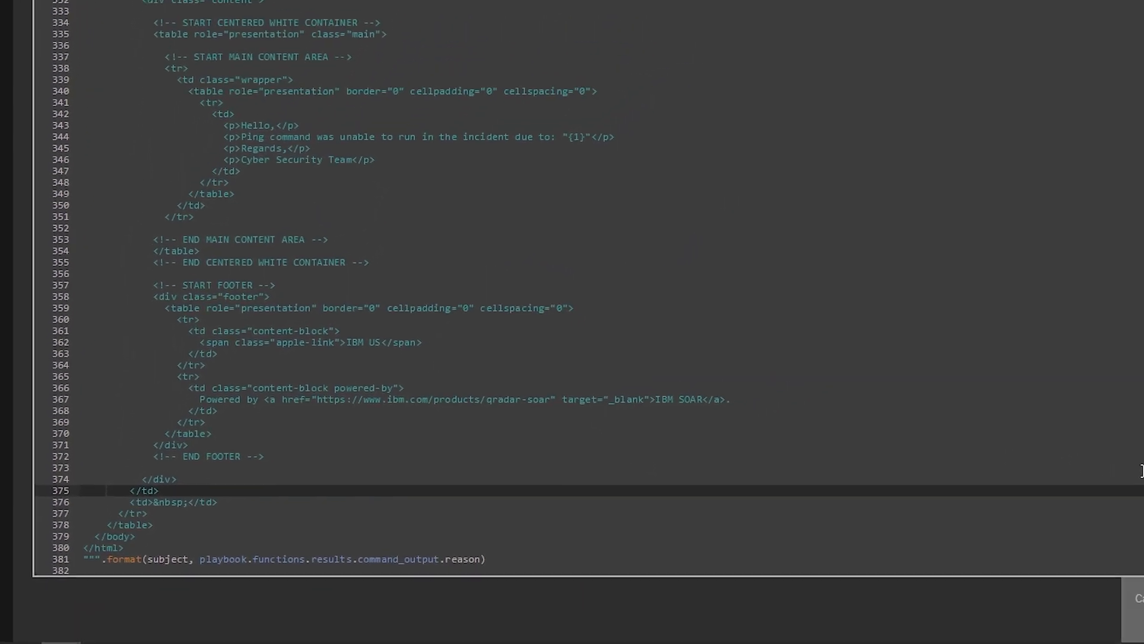
click(863, 627)
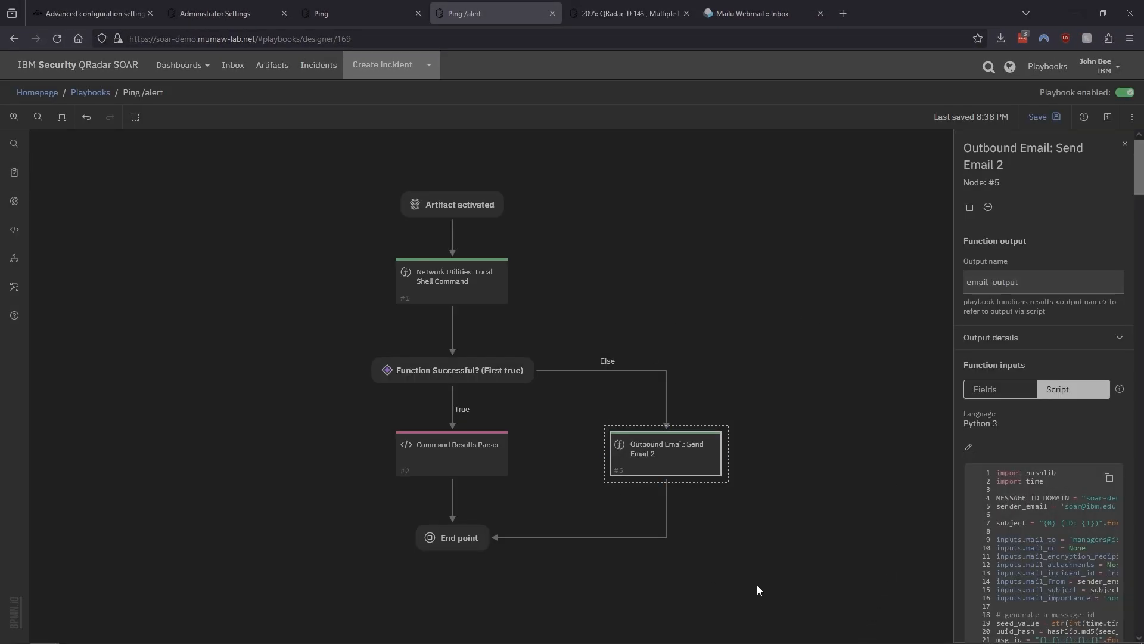
Run the Ping /alert playbook on the IP address artifact 88.122.208.167 in incident 2095
click(628, 13)
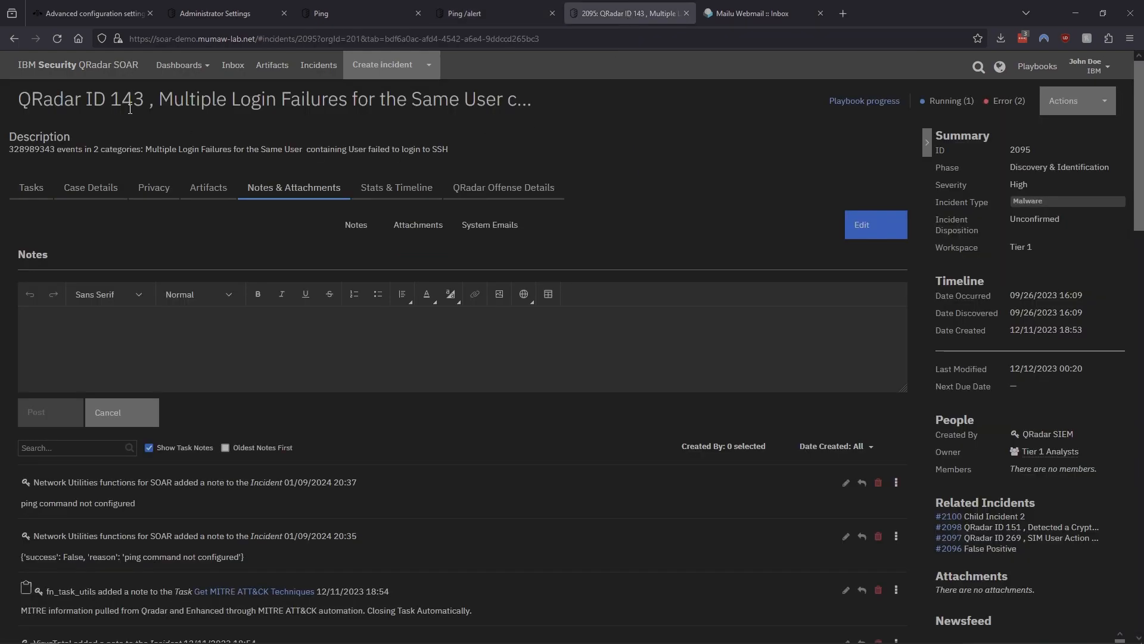
click(56, 35)
click(210, 189)
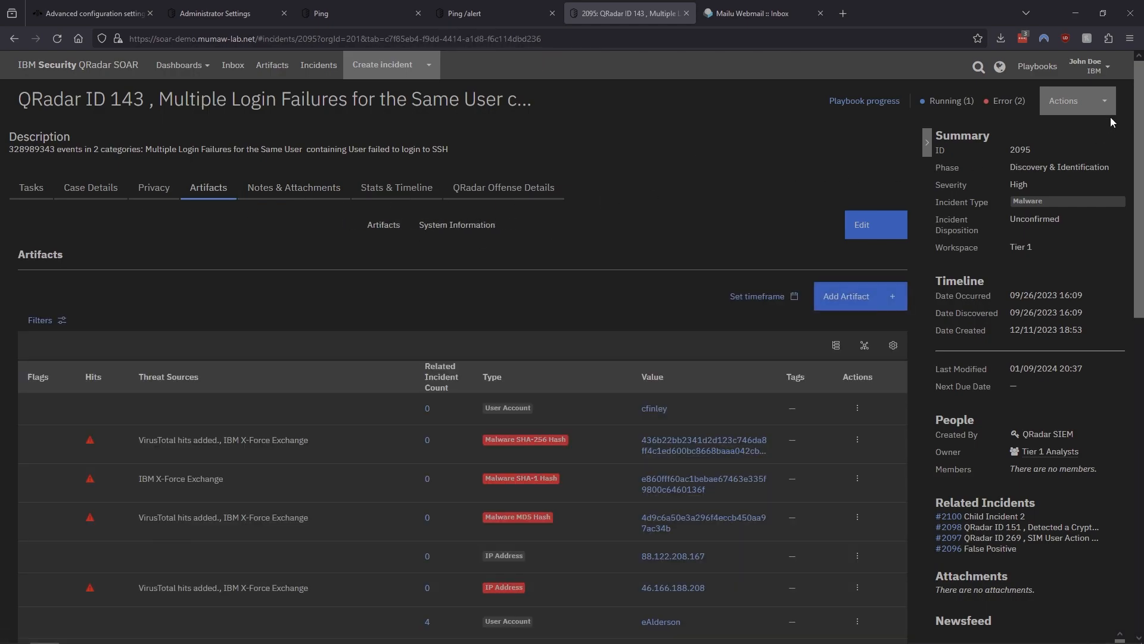
click(1103, 108)
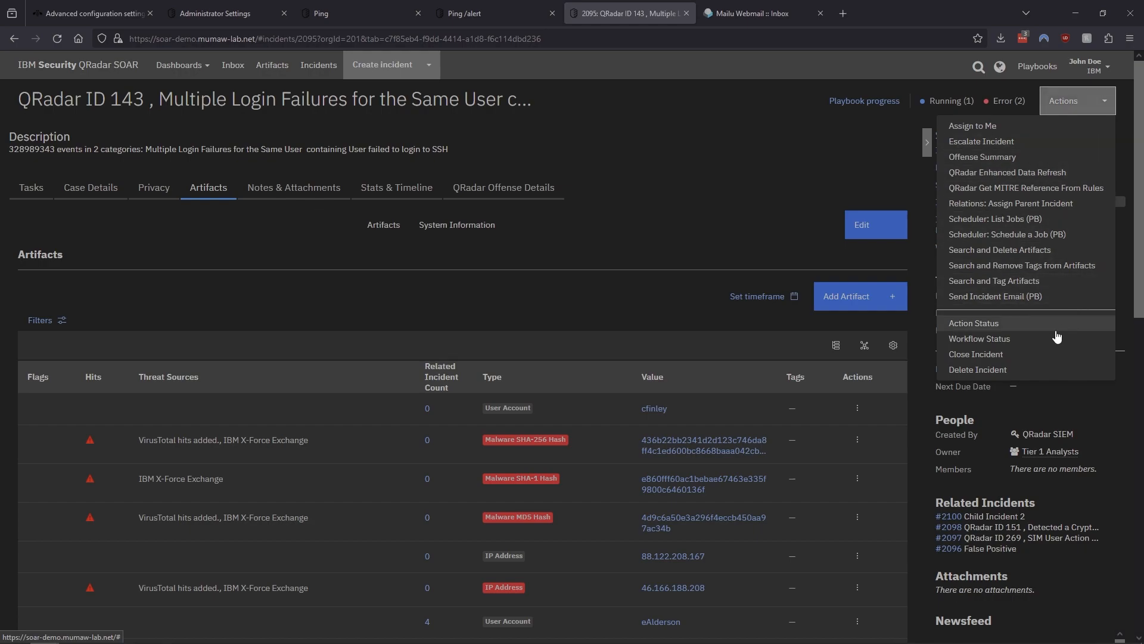
click(825, 177)
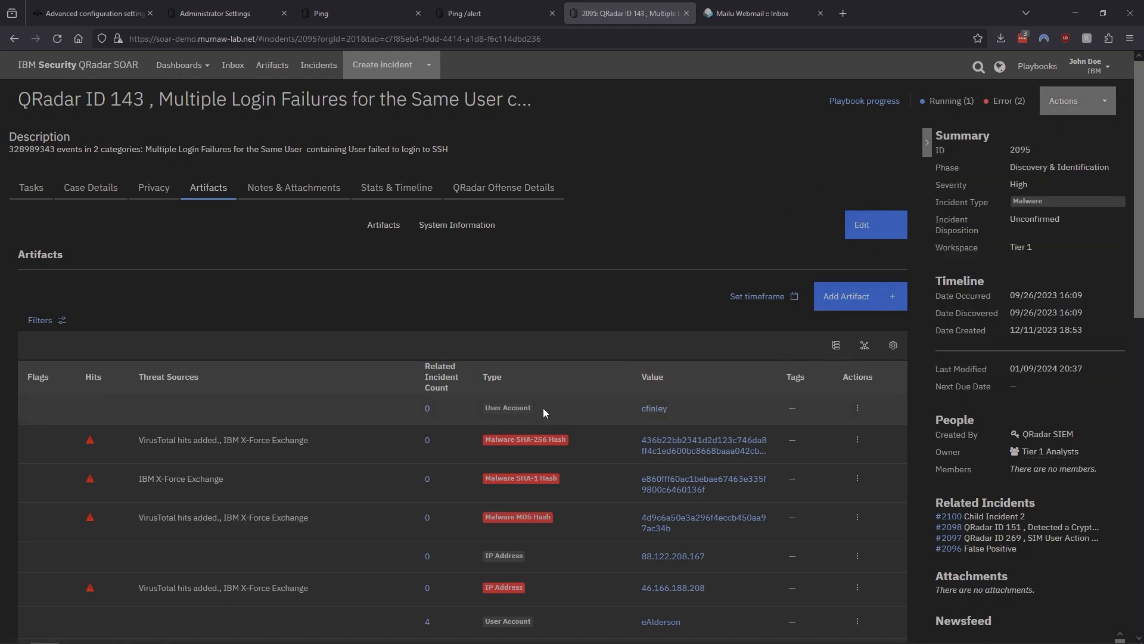
scroll(539, 407, down, 1)
click(859, 499)
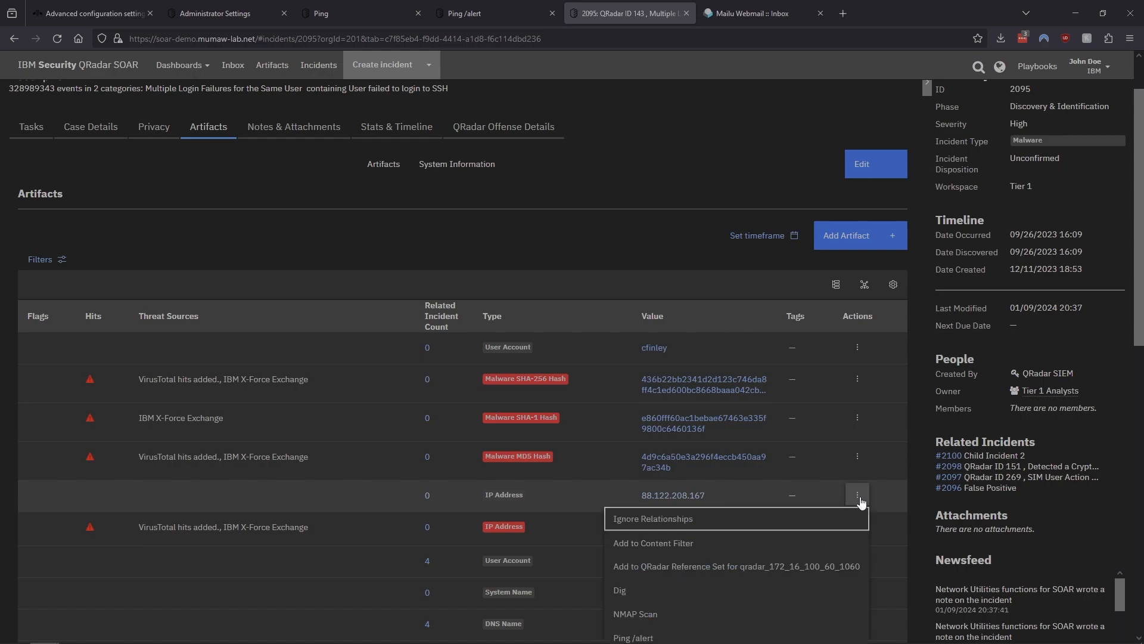
scroll(786, 596, down, 2)
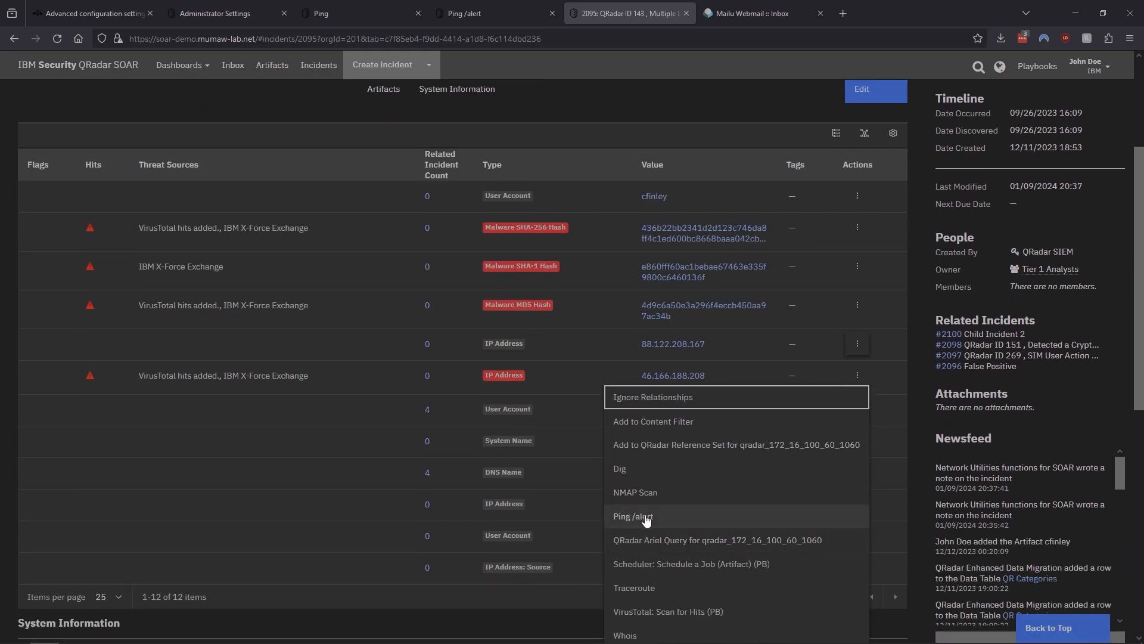
click(646, 517)
mouse_move(949, 360)
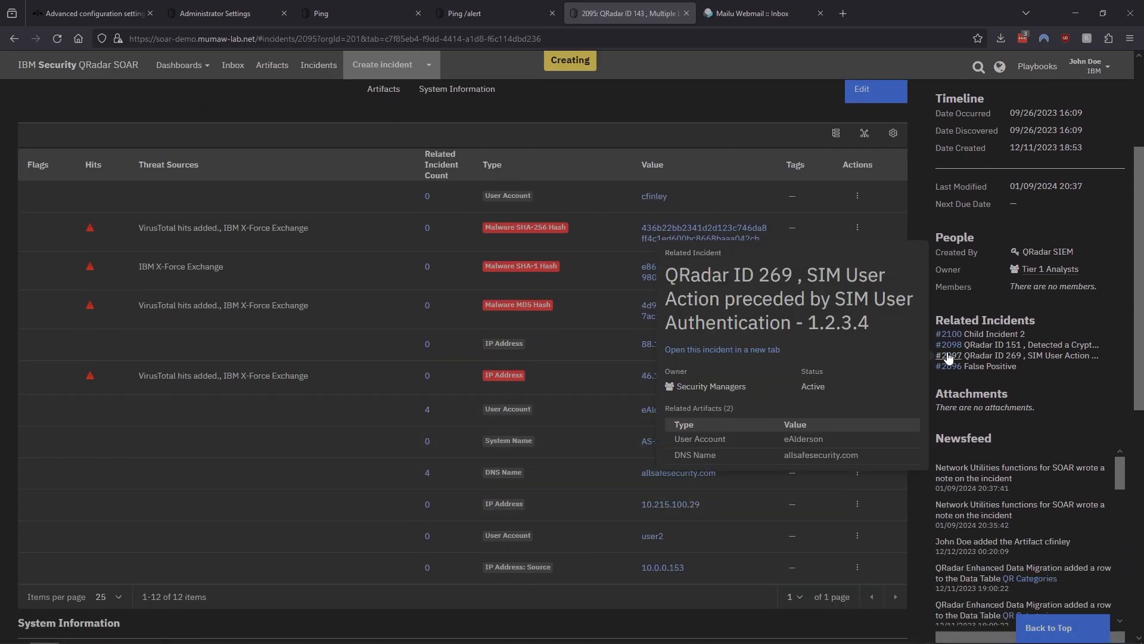
scroll(949, 360, up, 4)
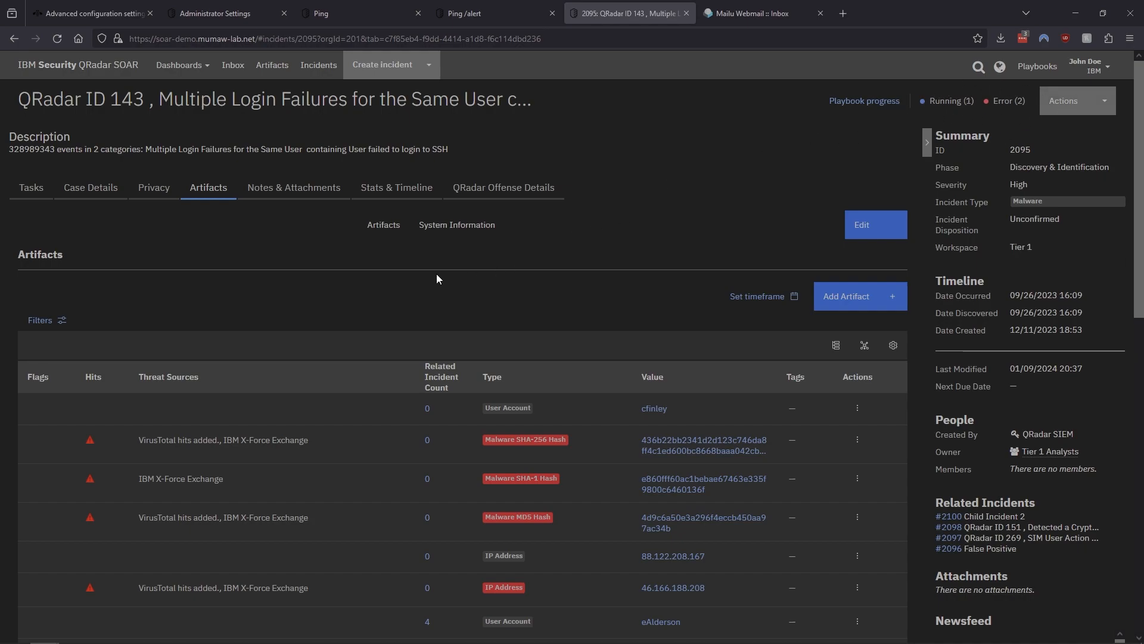
Check the incident's notes, then open and read the ping failure email for incident 2095 in the webmail inbox
click(295, 189)
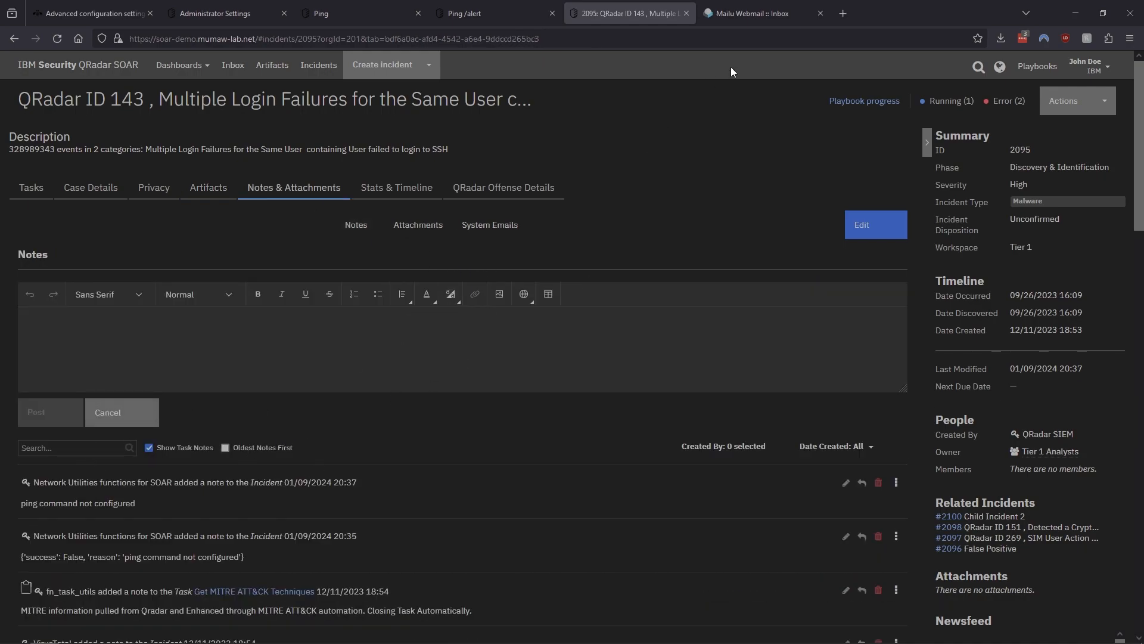
click(775, 17)
click(435, 82)
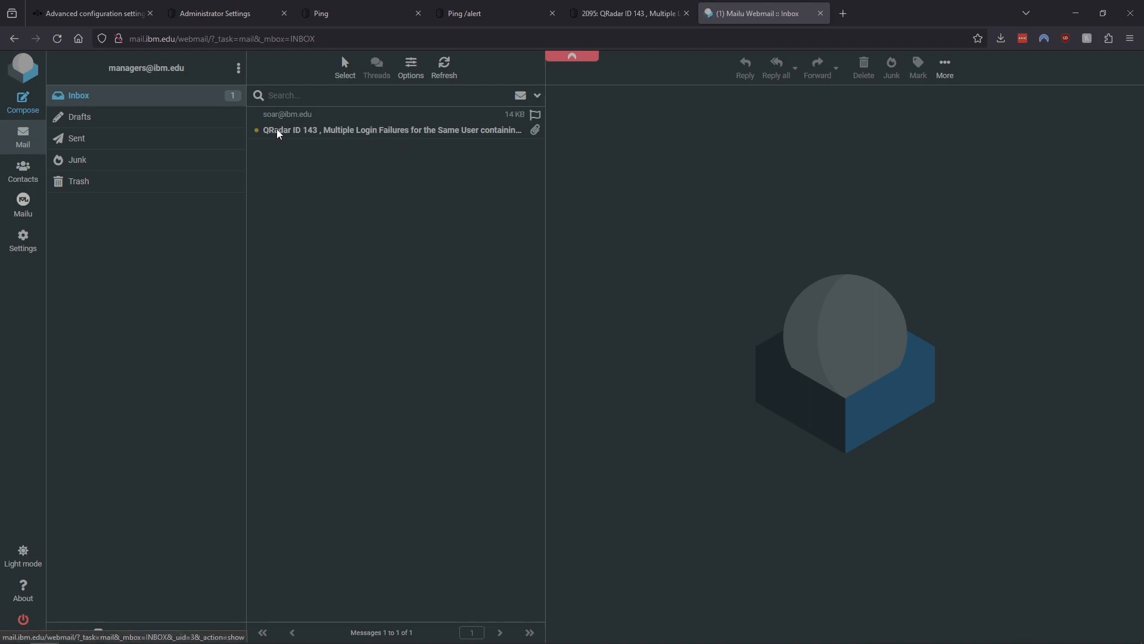
click(370, 130)
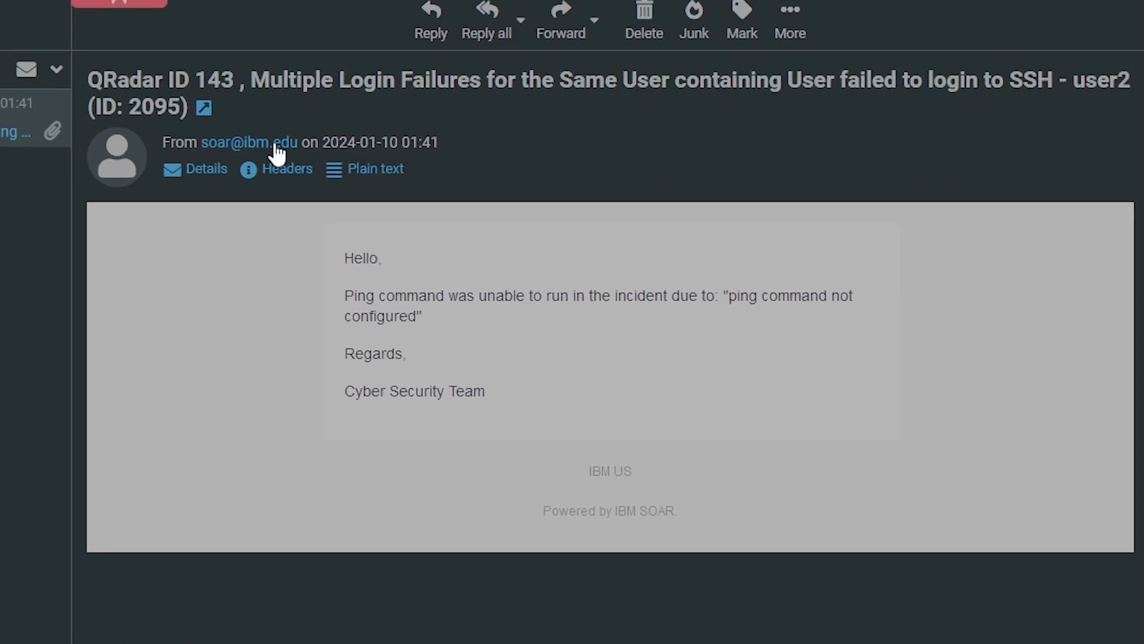
drag(130, 106, 180, 104)
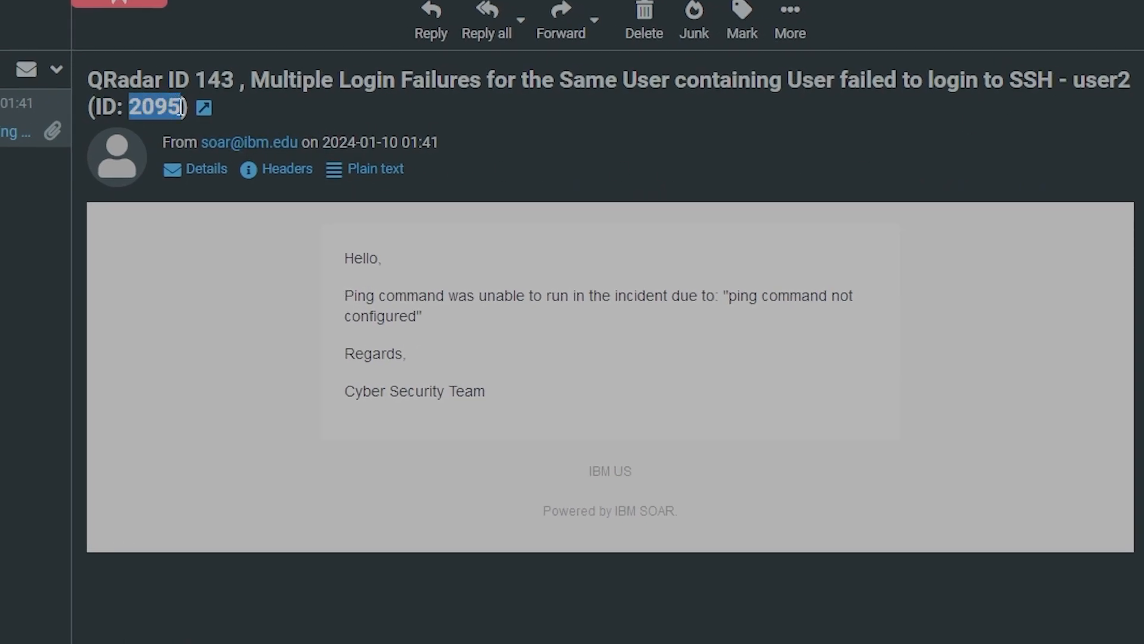
click(300, 279)
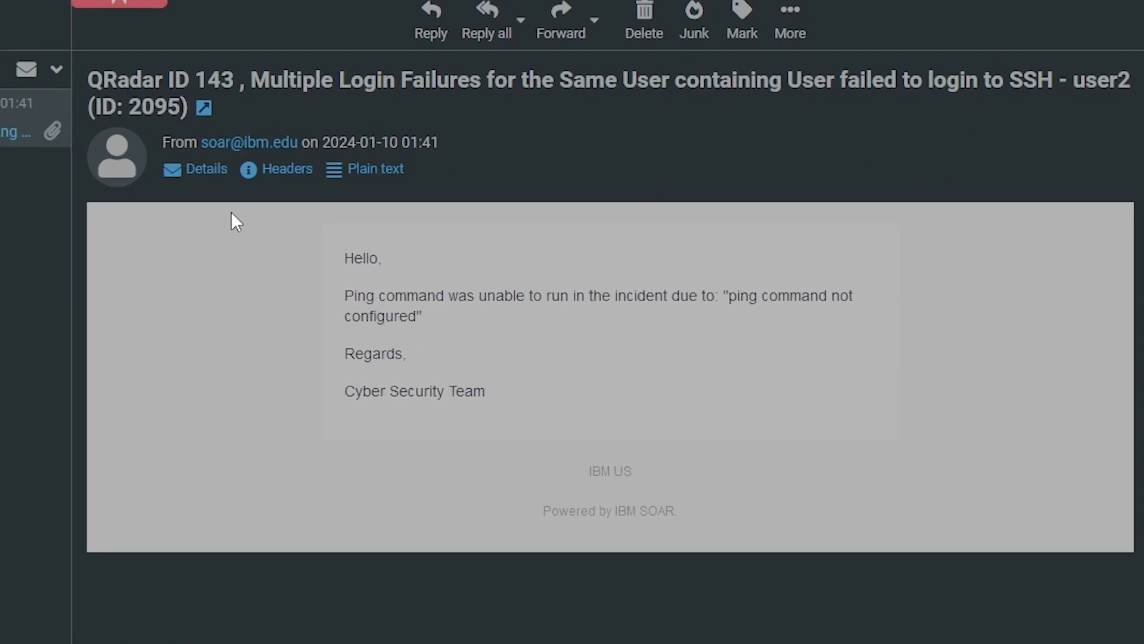
drag(339, 258, 480, 324)
click(480, 325)
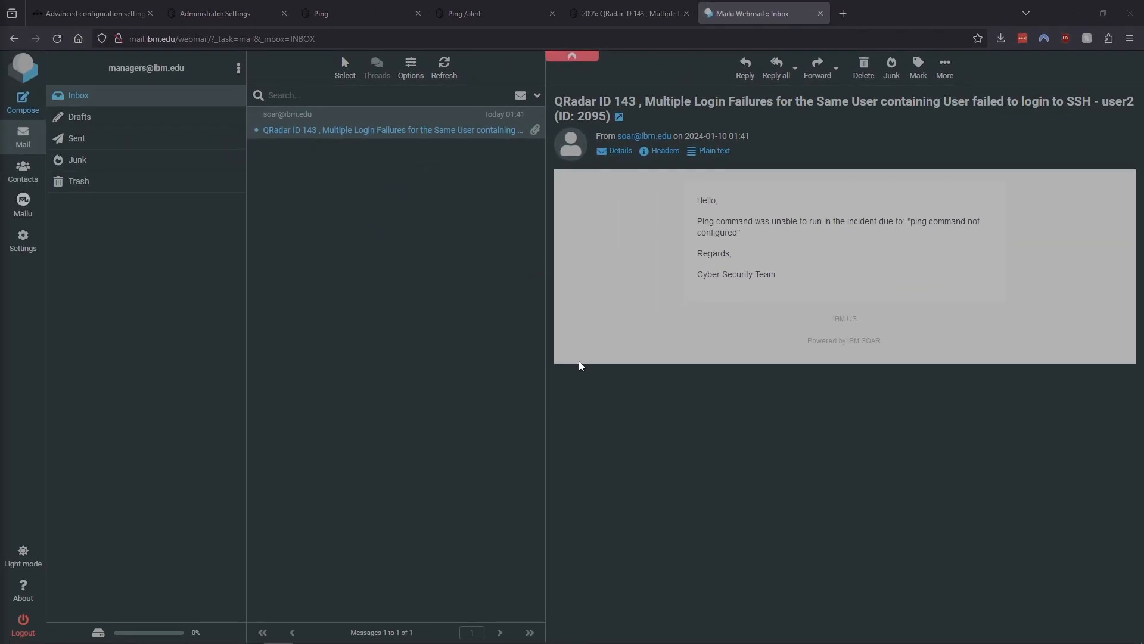
click(641, 18)
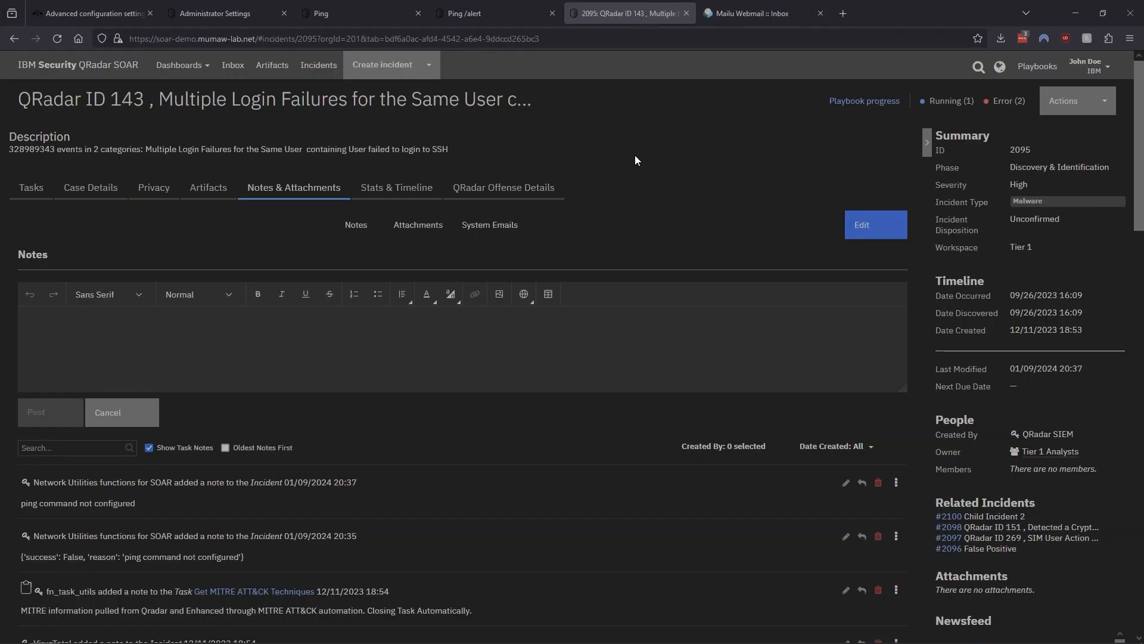